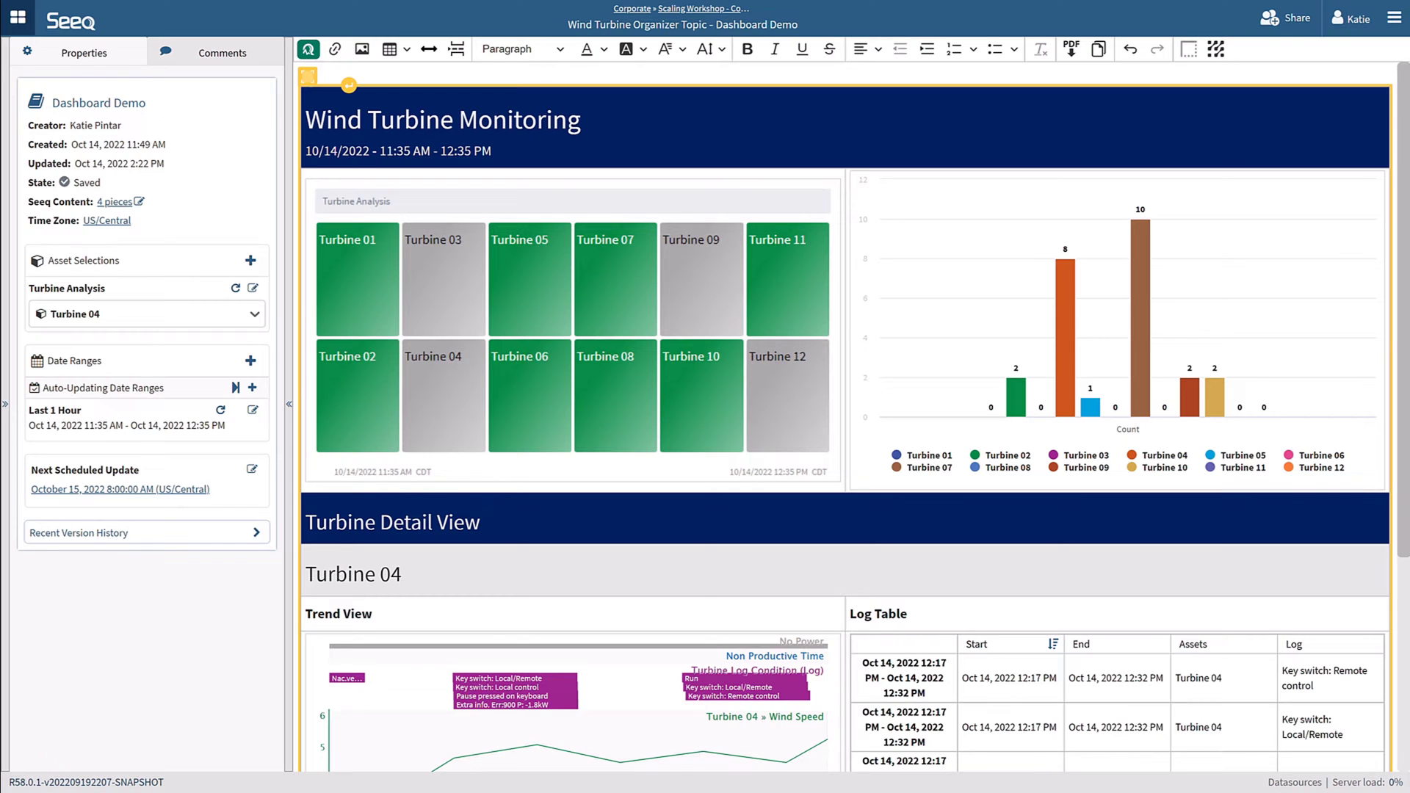
Step: Scroll through the Dashboard Demo topic to review the finished Wind Turbine Monitoring dashboard
scroll(845, 419, down, 3)
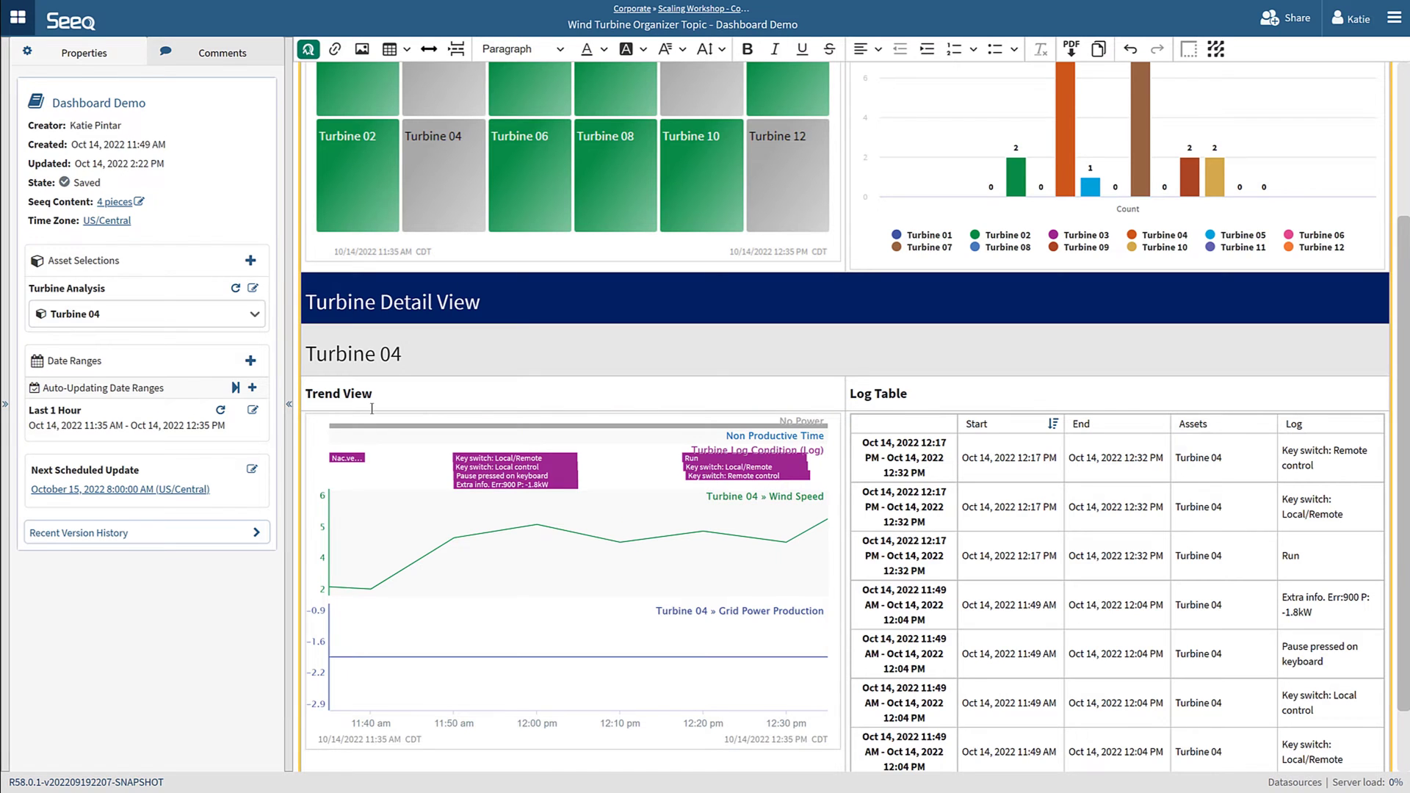
scroll(371, 408, up, 3)
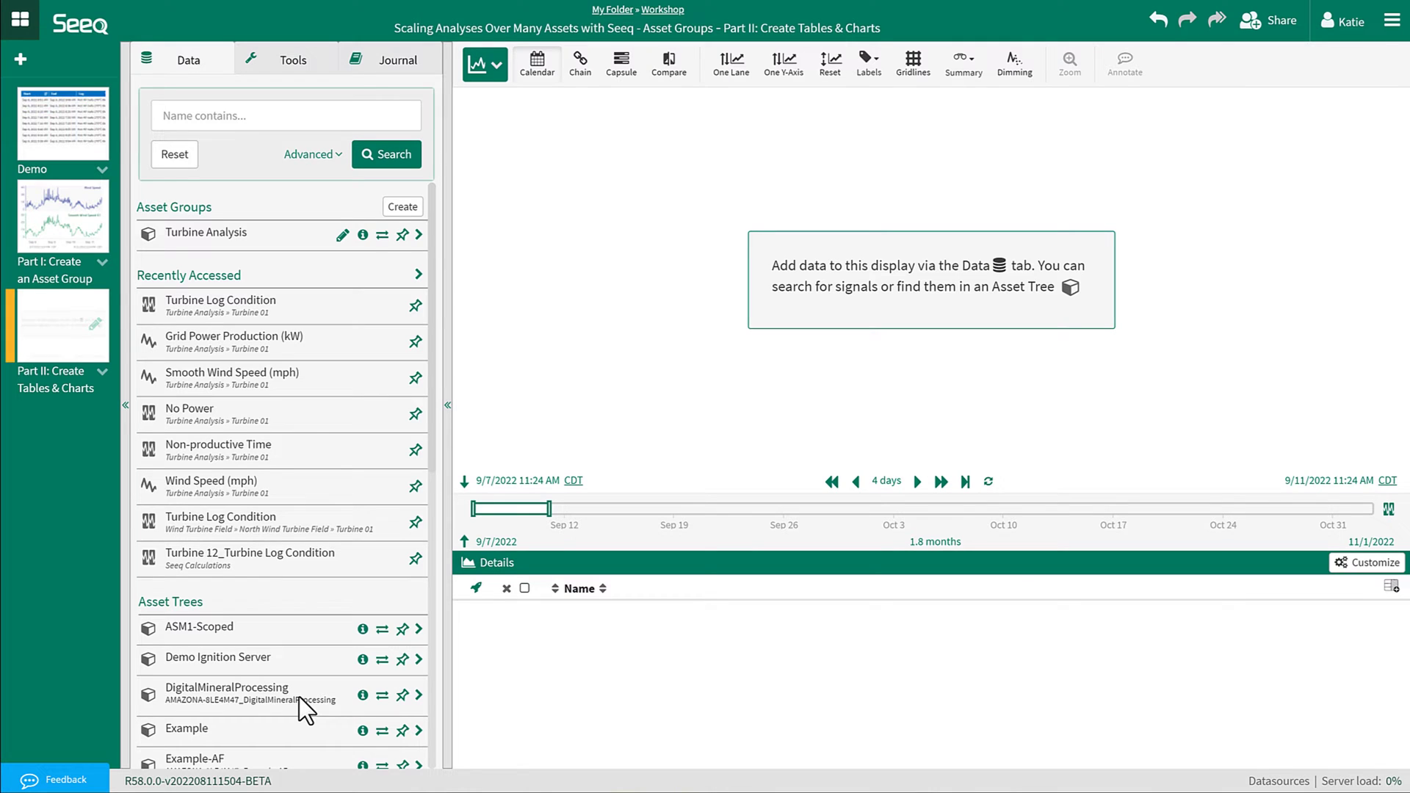
Step: From Turbine Analysis > Turbine 01, add Smooth Wind Speed, Grid Power Production and Turbine Log Condition to the trend
click(298, 239)
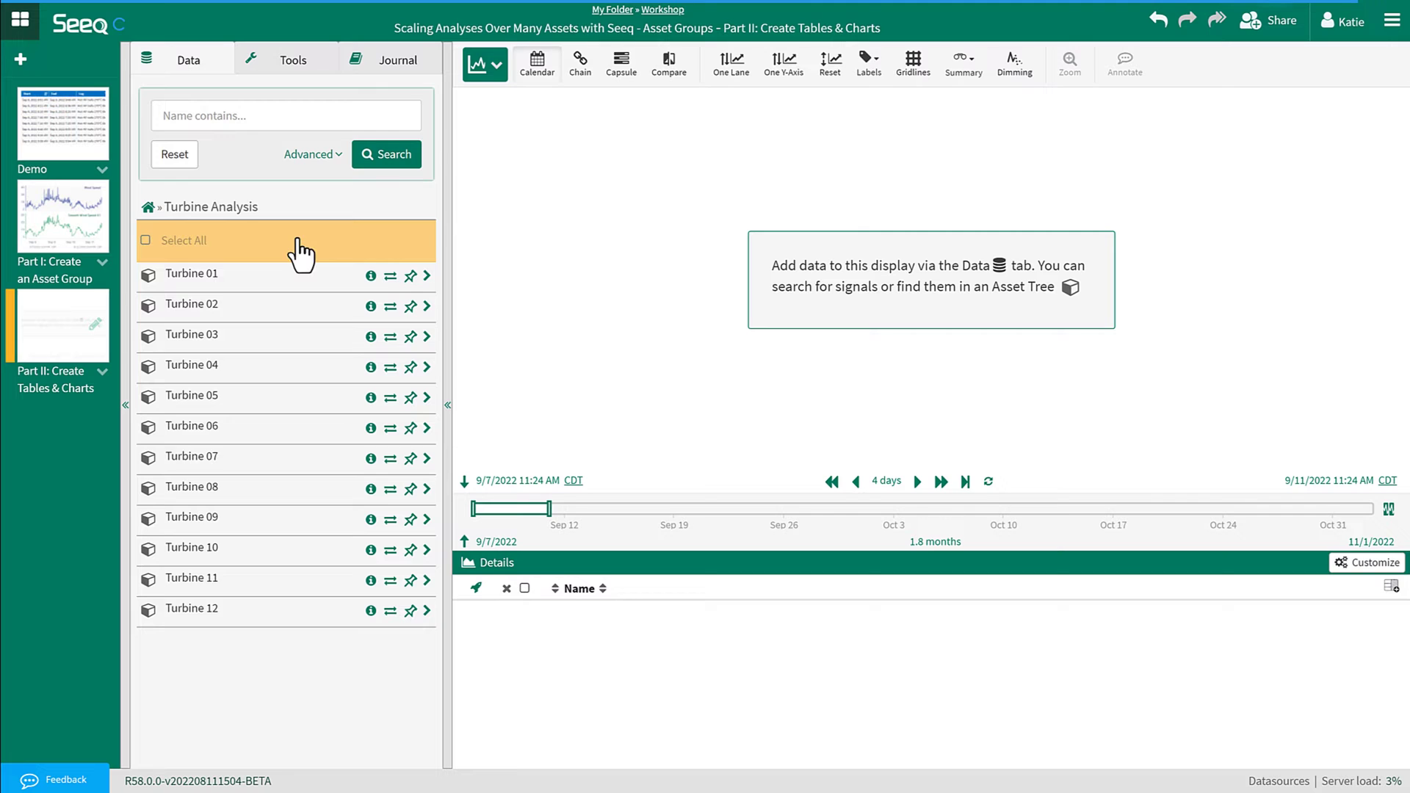
click(284, 289)
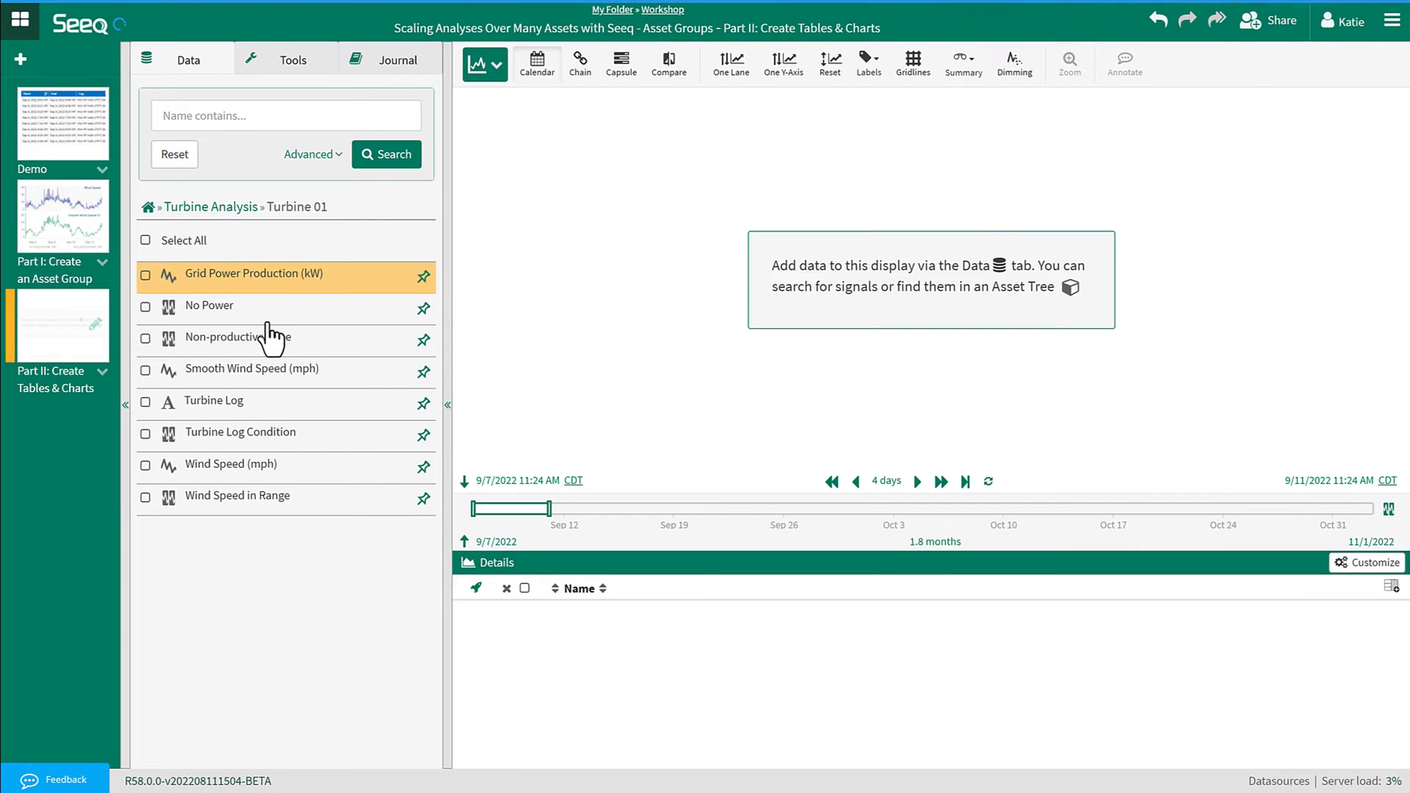
click(249, 369)
click(276, 288)
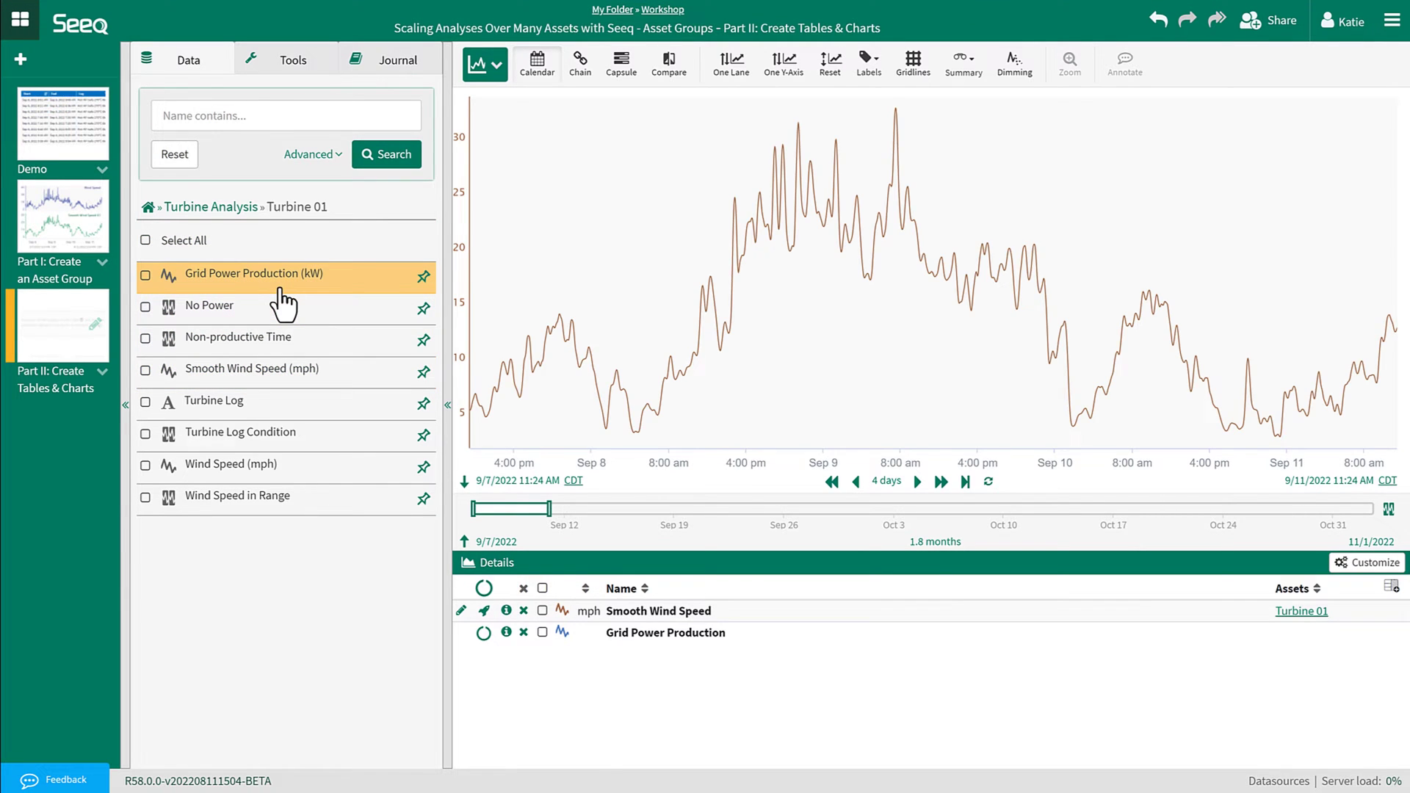
click(250, 444)
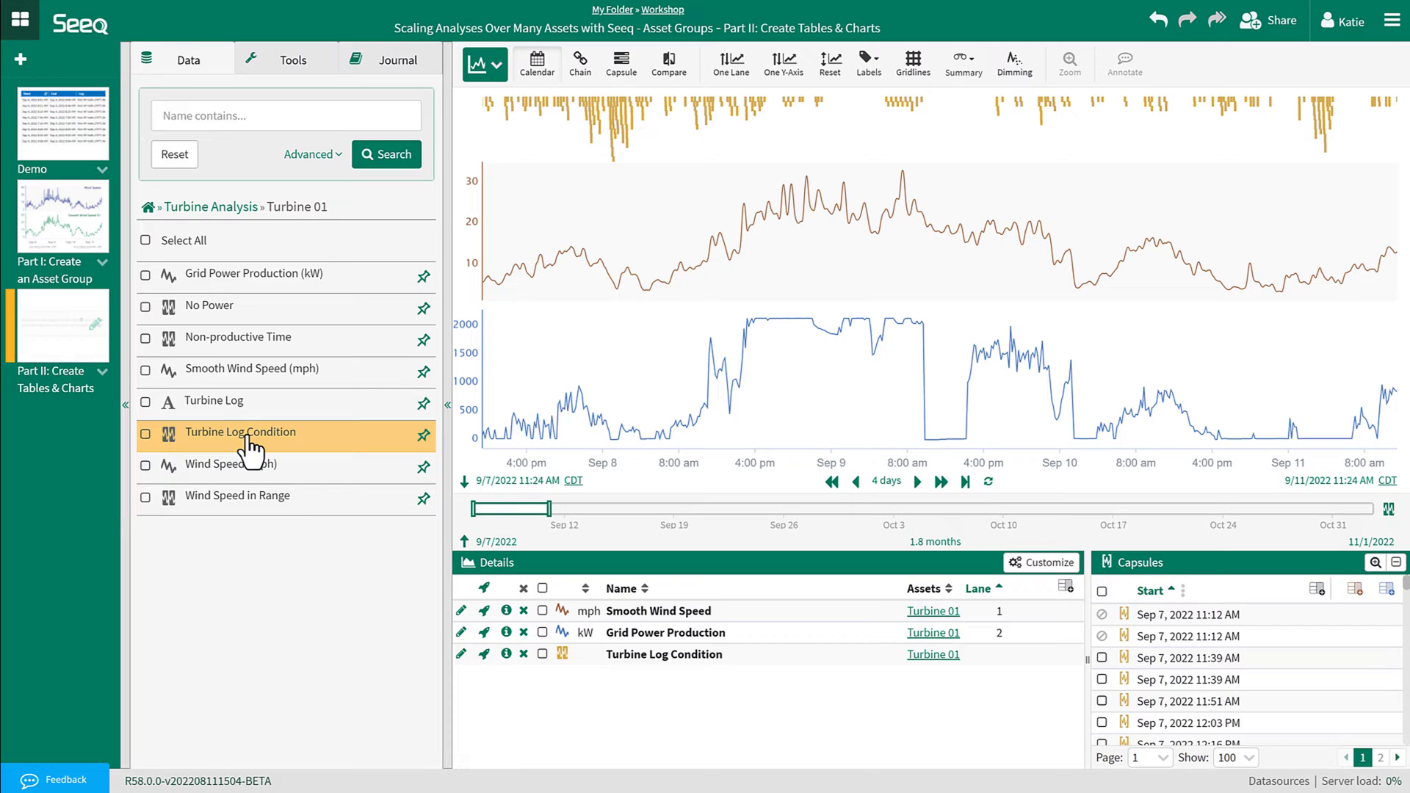
Step: Add End and Log columns to the capsules table and widen it to show them
click(1314, 596)
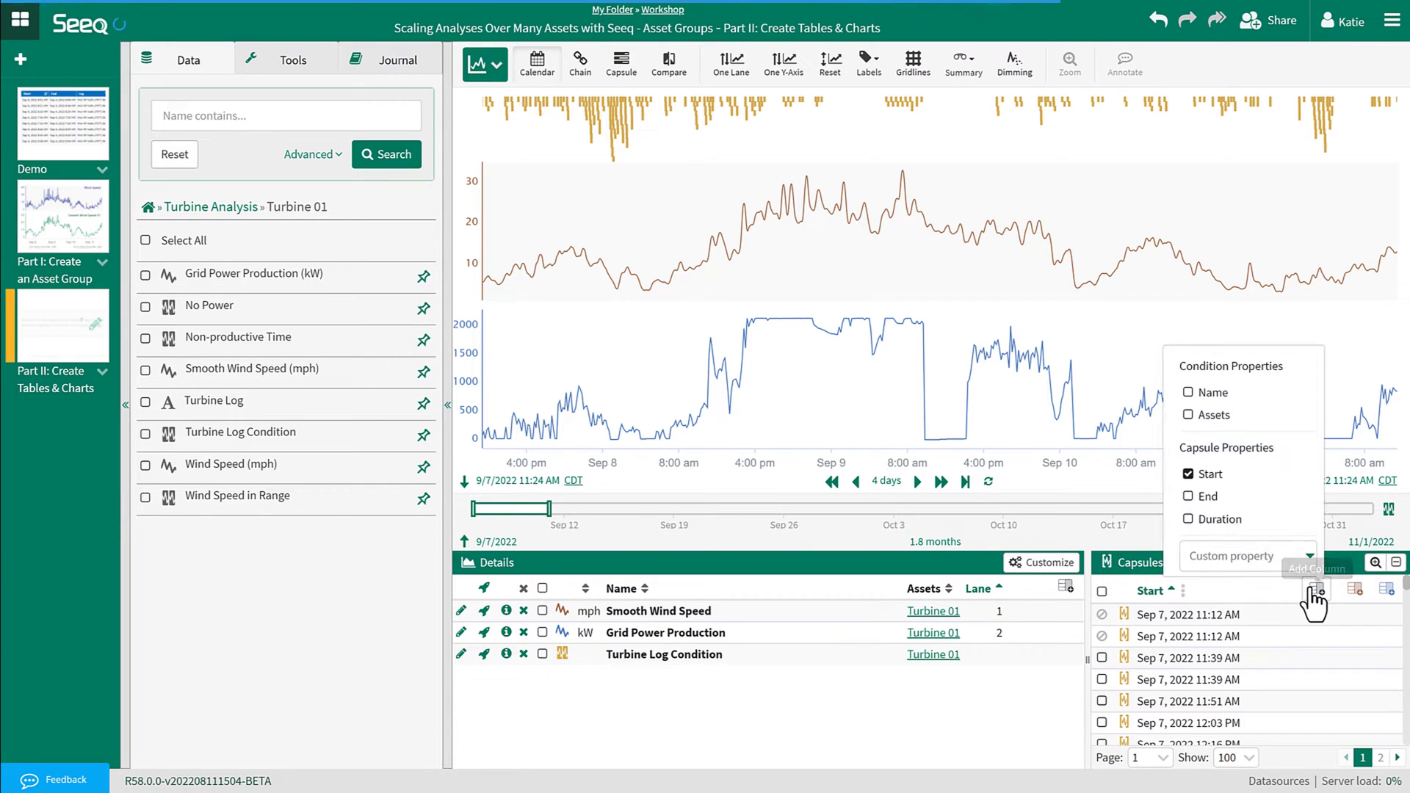
click(1188, 500)
click(1211, 560)
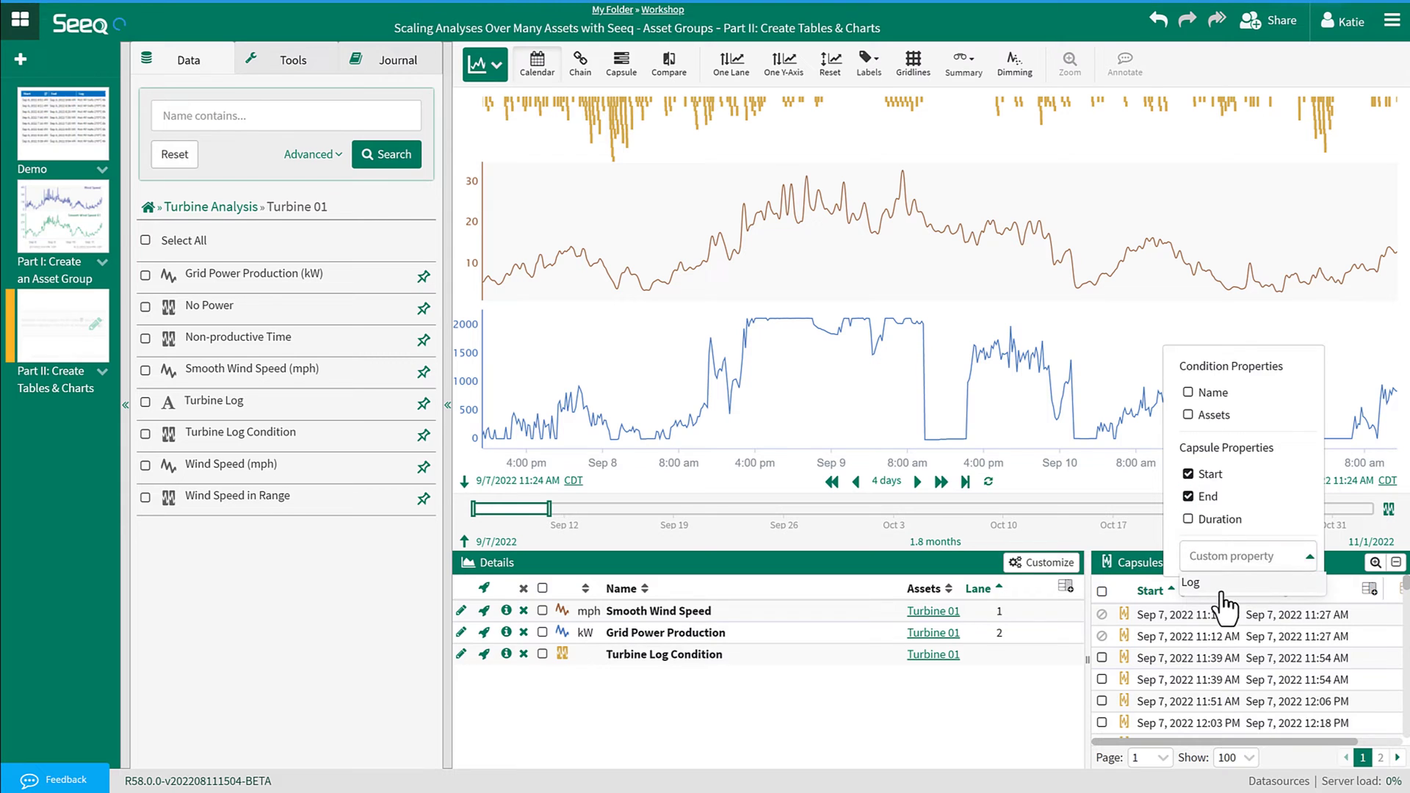
click(1205, 582)
drag(1087, 586, 885, 586)
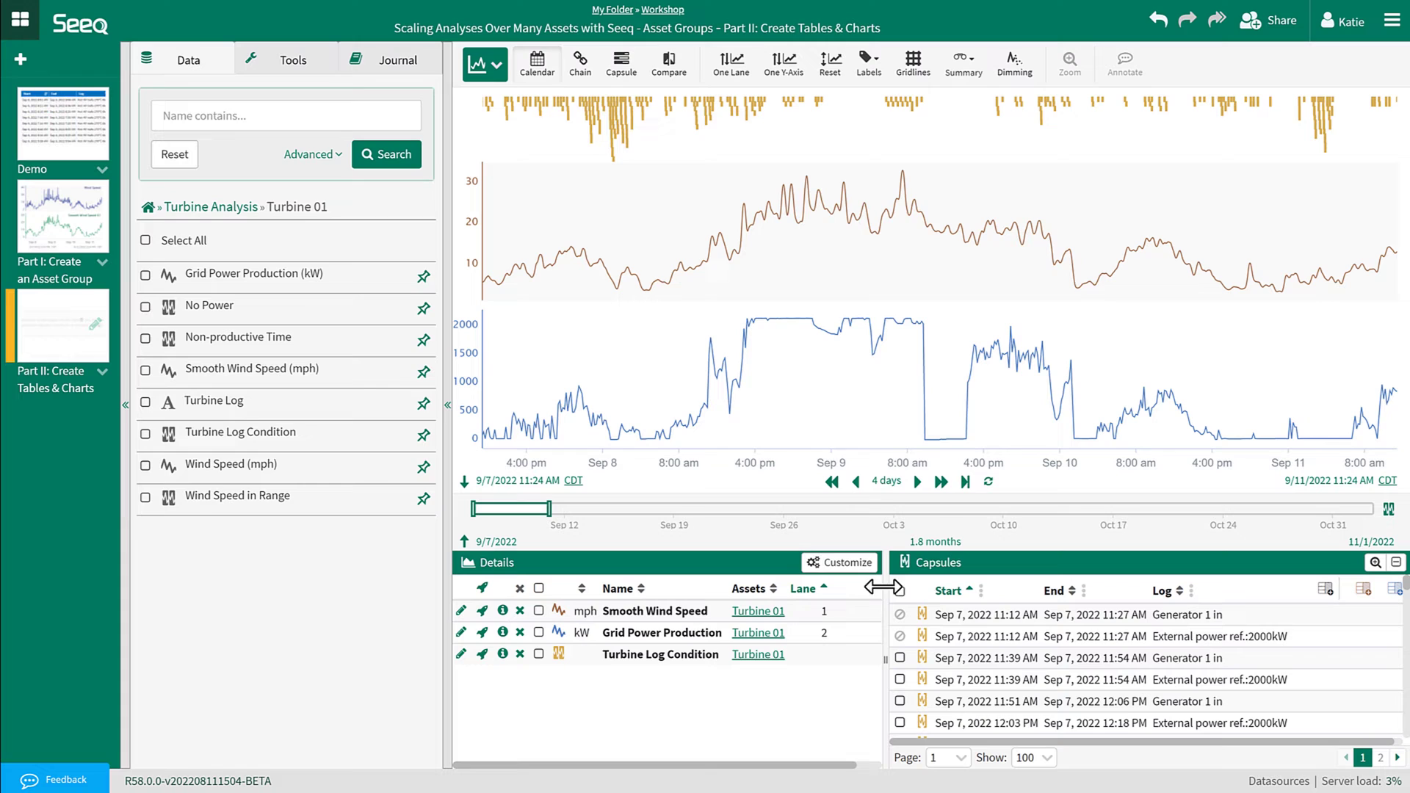
Step: Label capsules by Log, and show signal, condition and turbine names in each lane
click(874, 64)
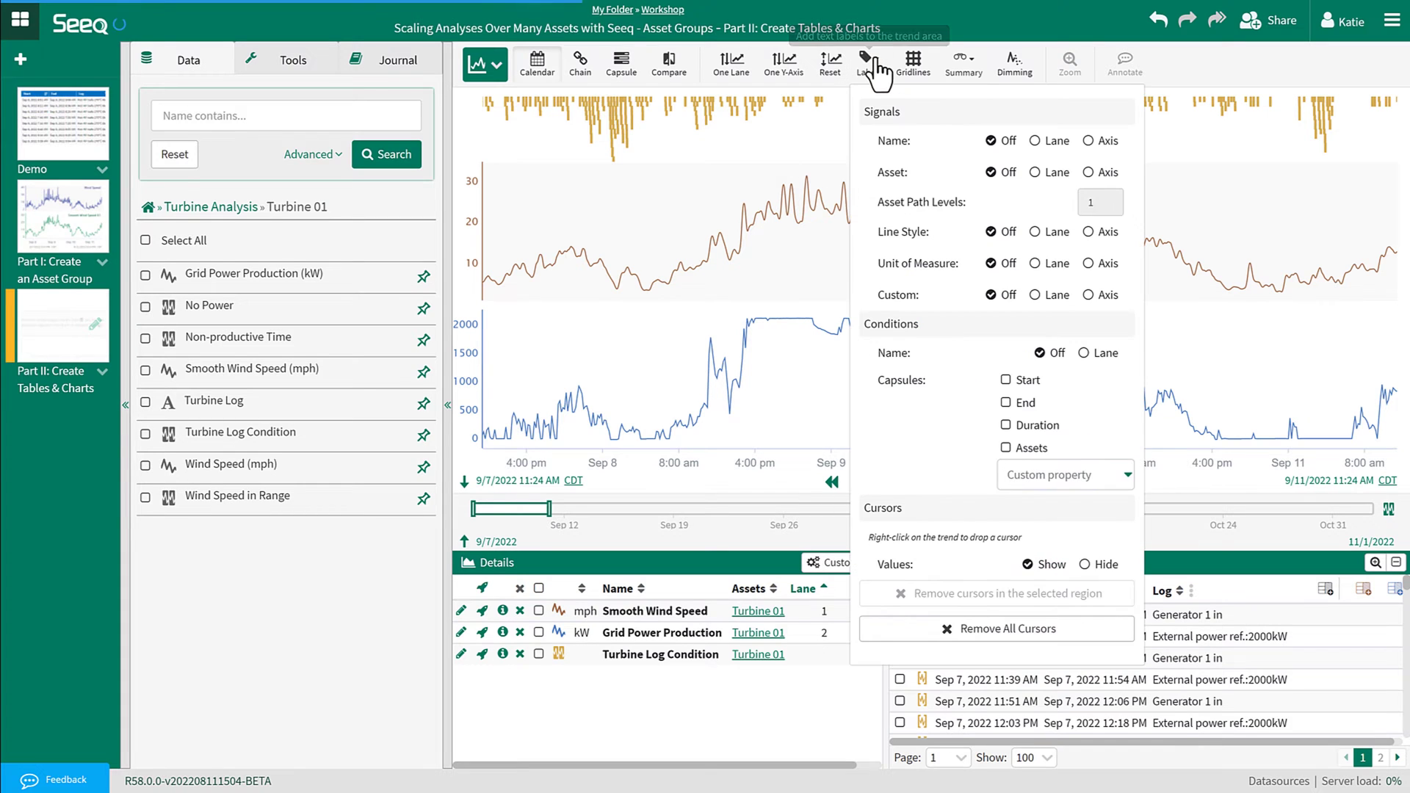
click(1044, 474)
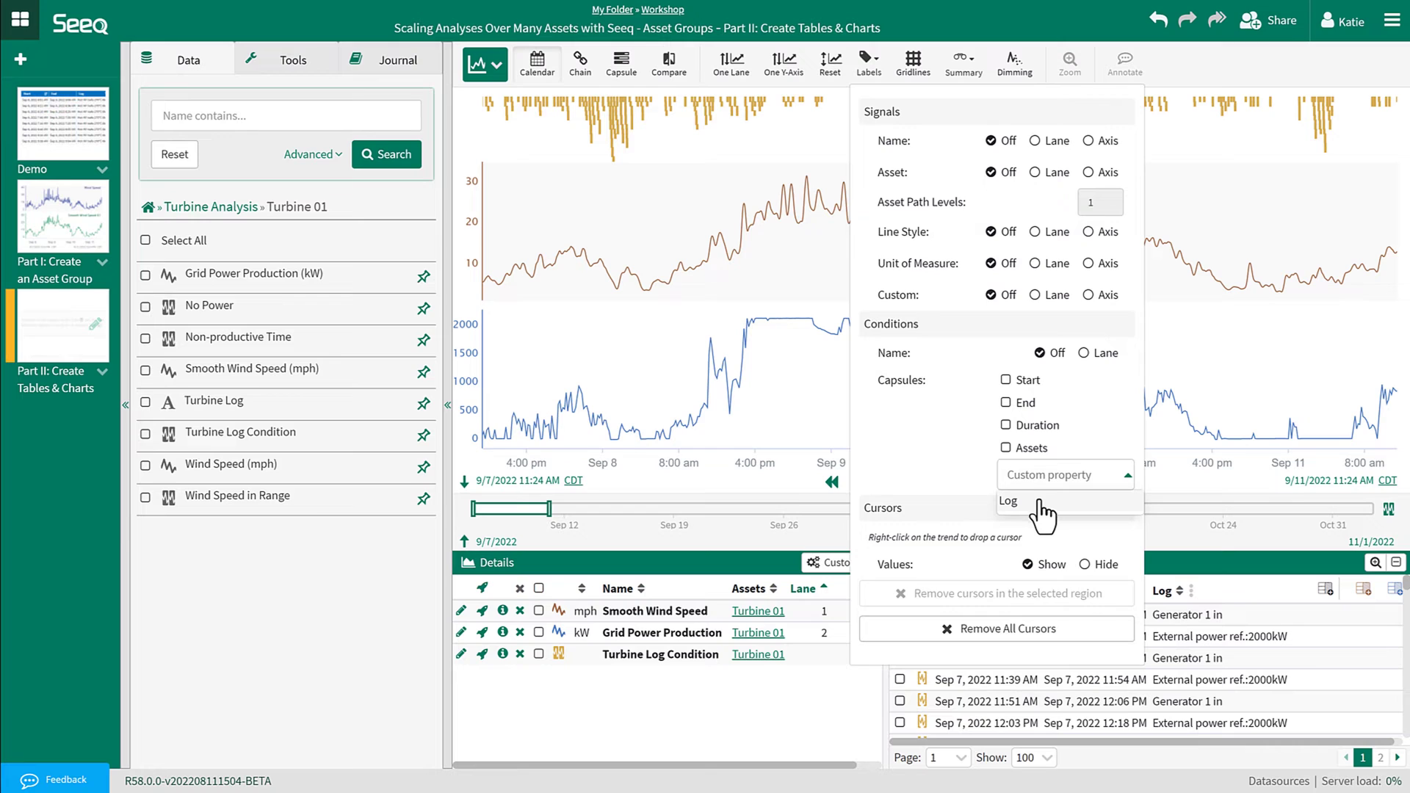
click(1039, 501)
click(1036, 141)
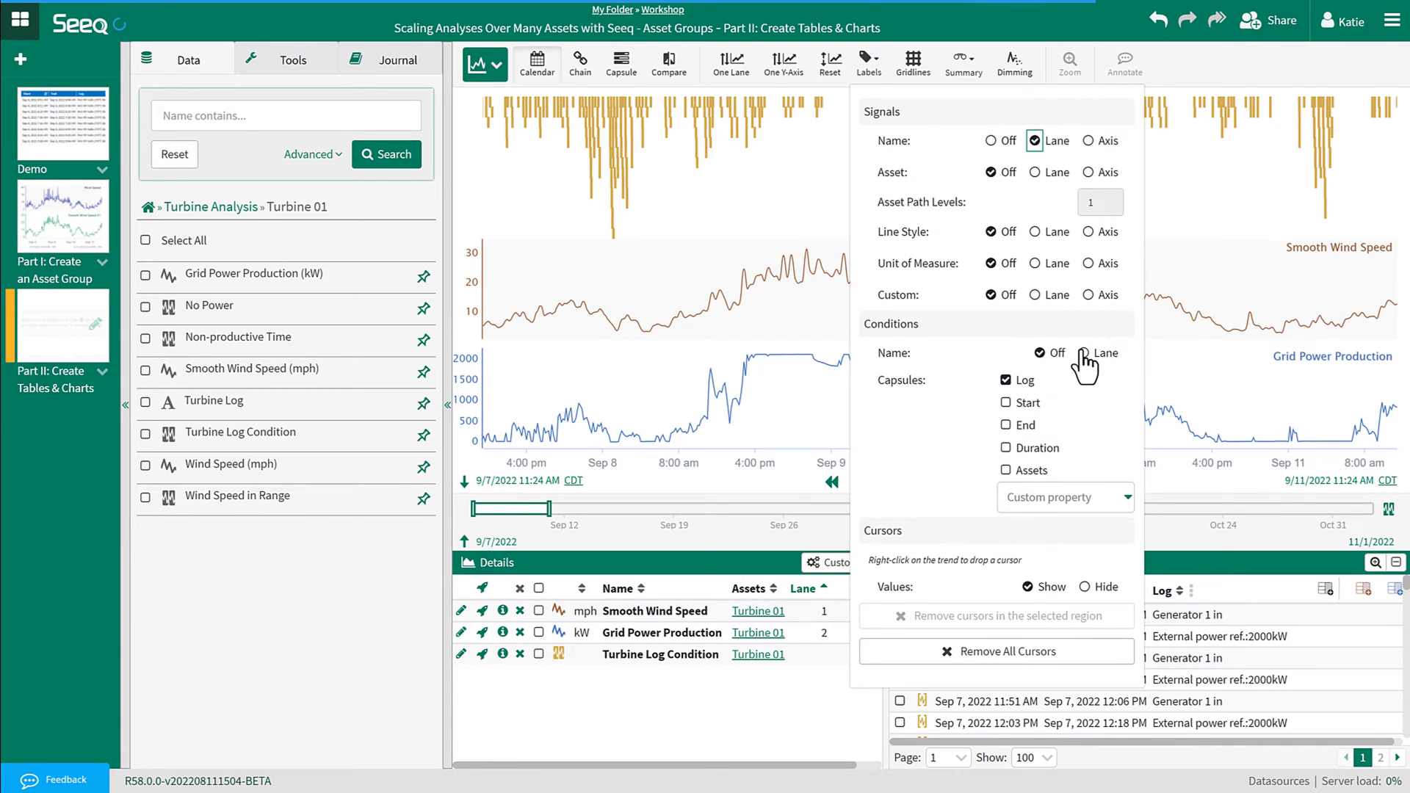
click(1083, 354)
click(1035, 172)
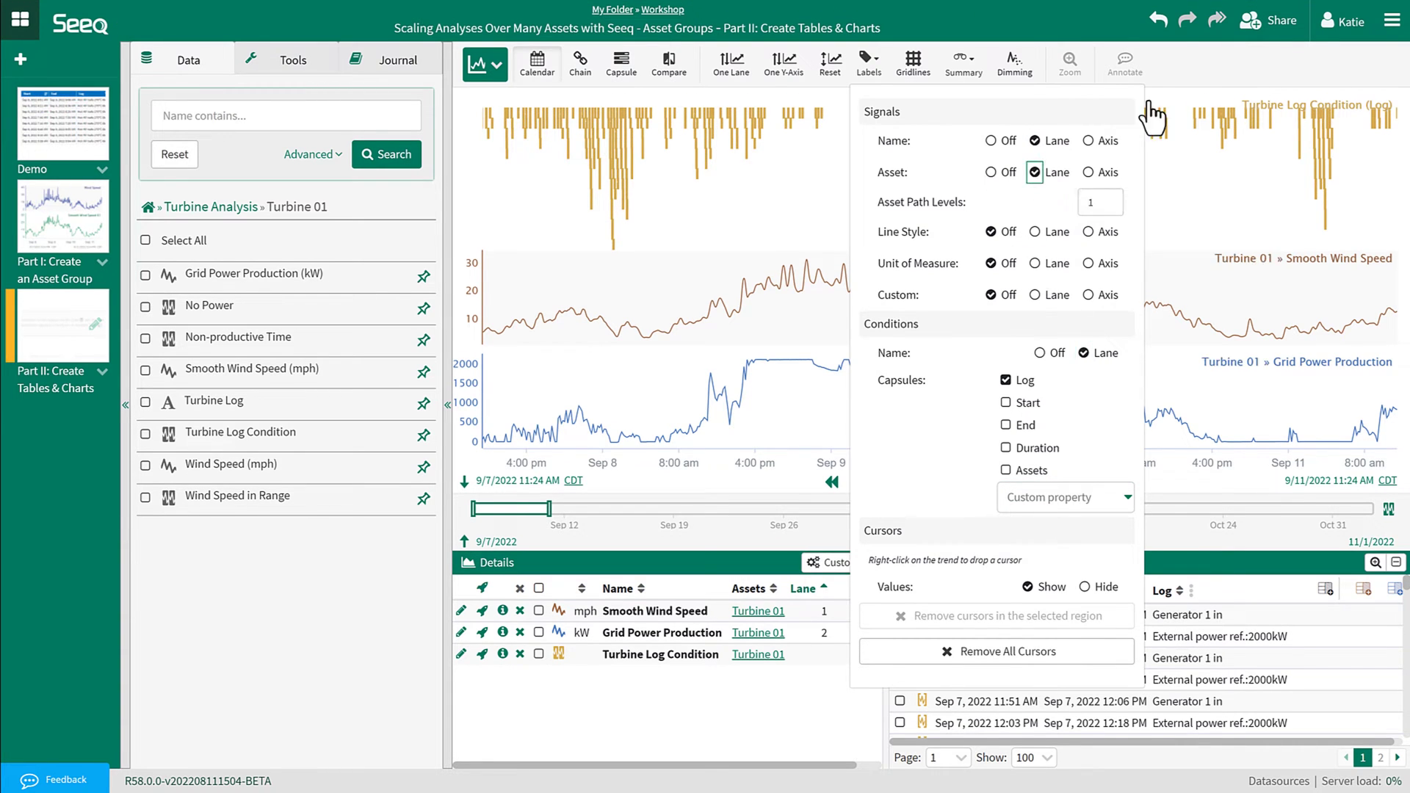
click(1204, 72)
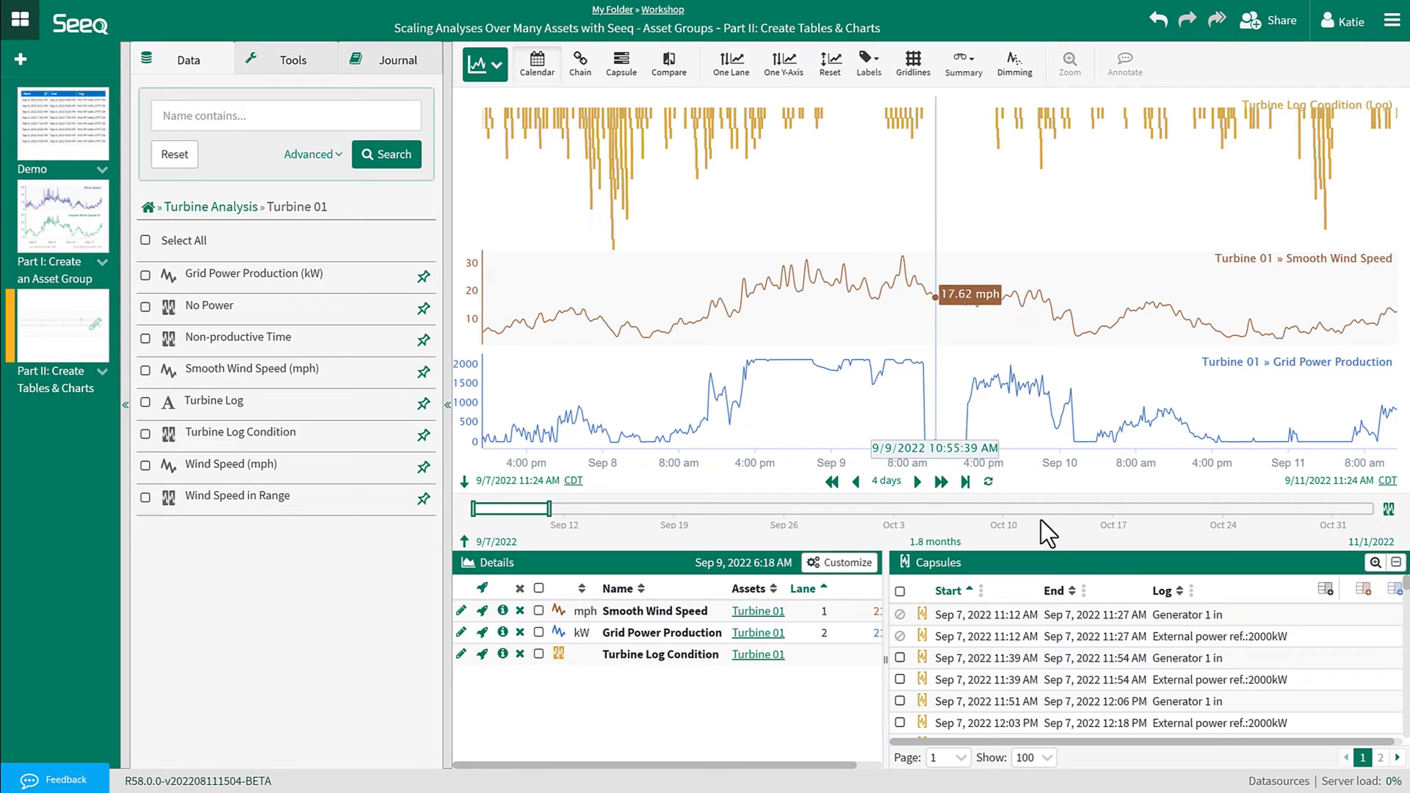
Step: Filter capsules to Log 'Hot HV trafo 270°C 0kW', zoom into those events, then restore the 4-day range
click(1191, 592)
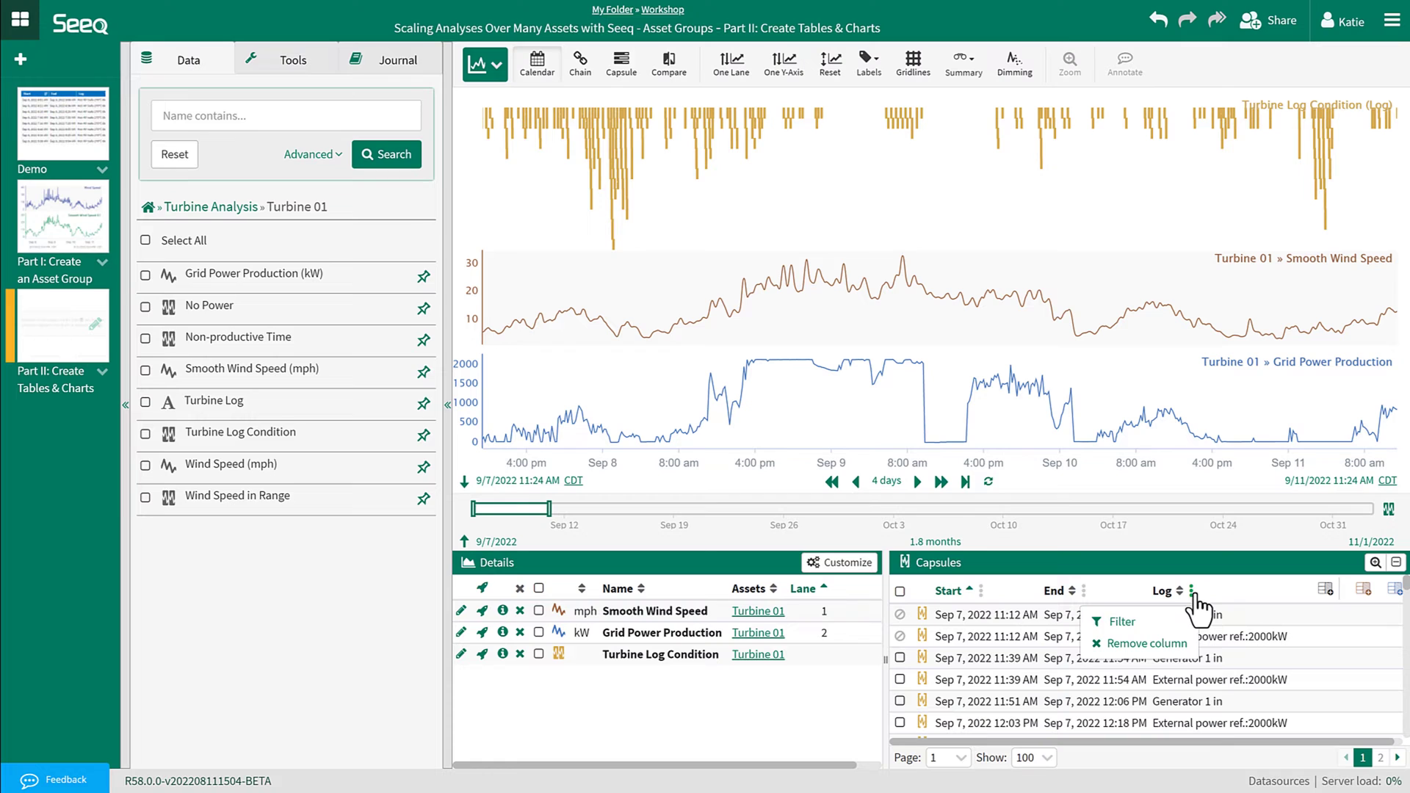
click(1167, 622)
click(1223, 436)
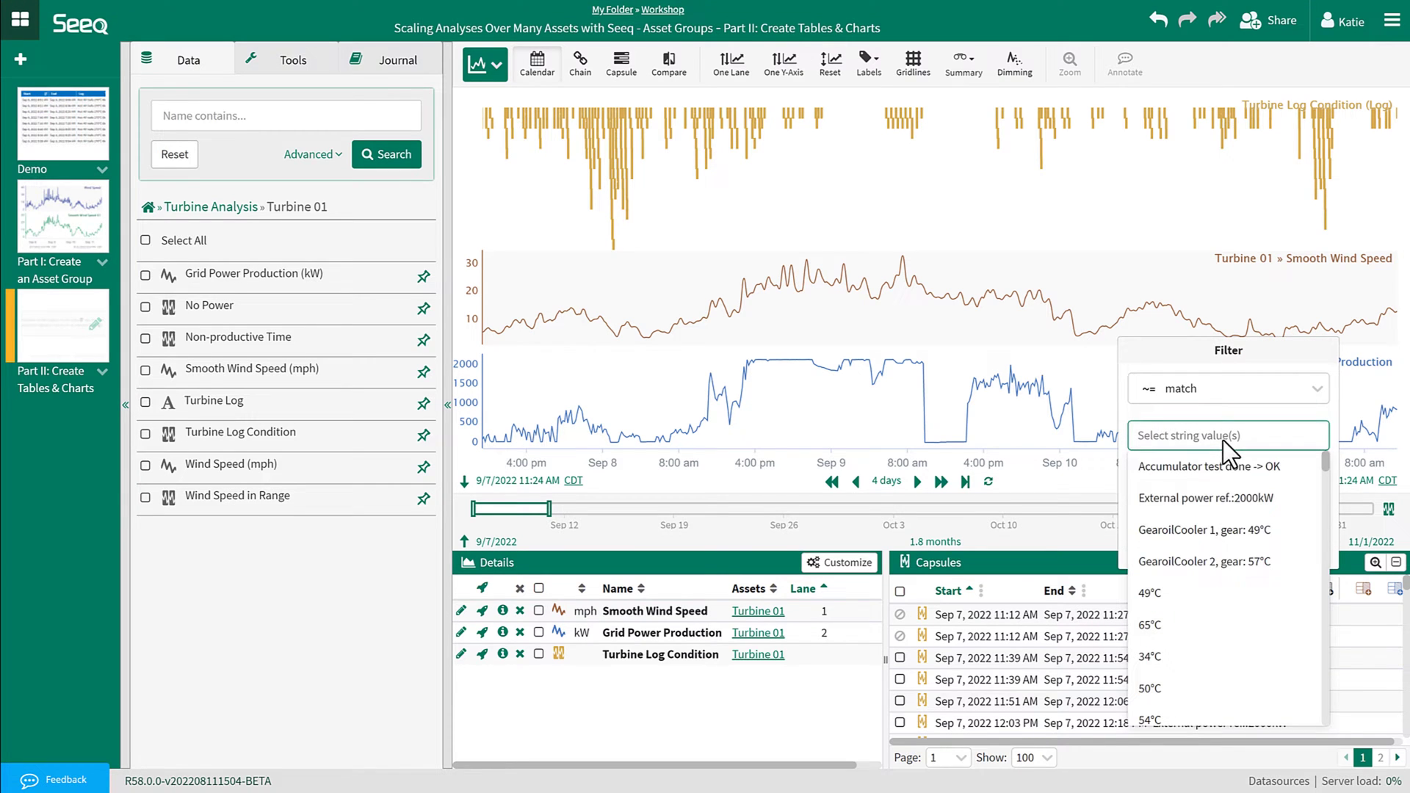
scroll(1227, 544, down, 8)
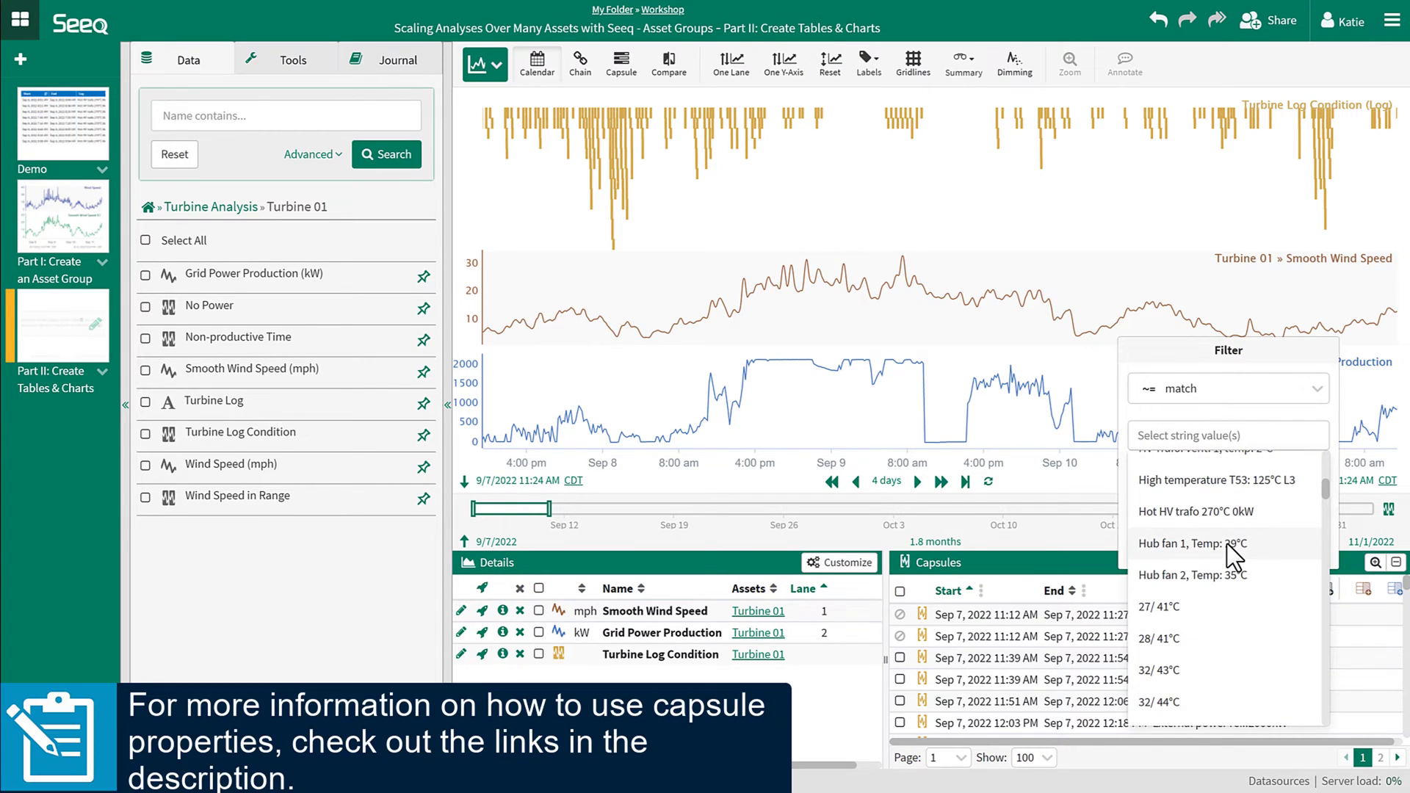
click(1213, 512)
click(1269, 542)
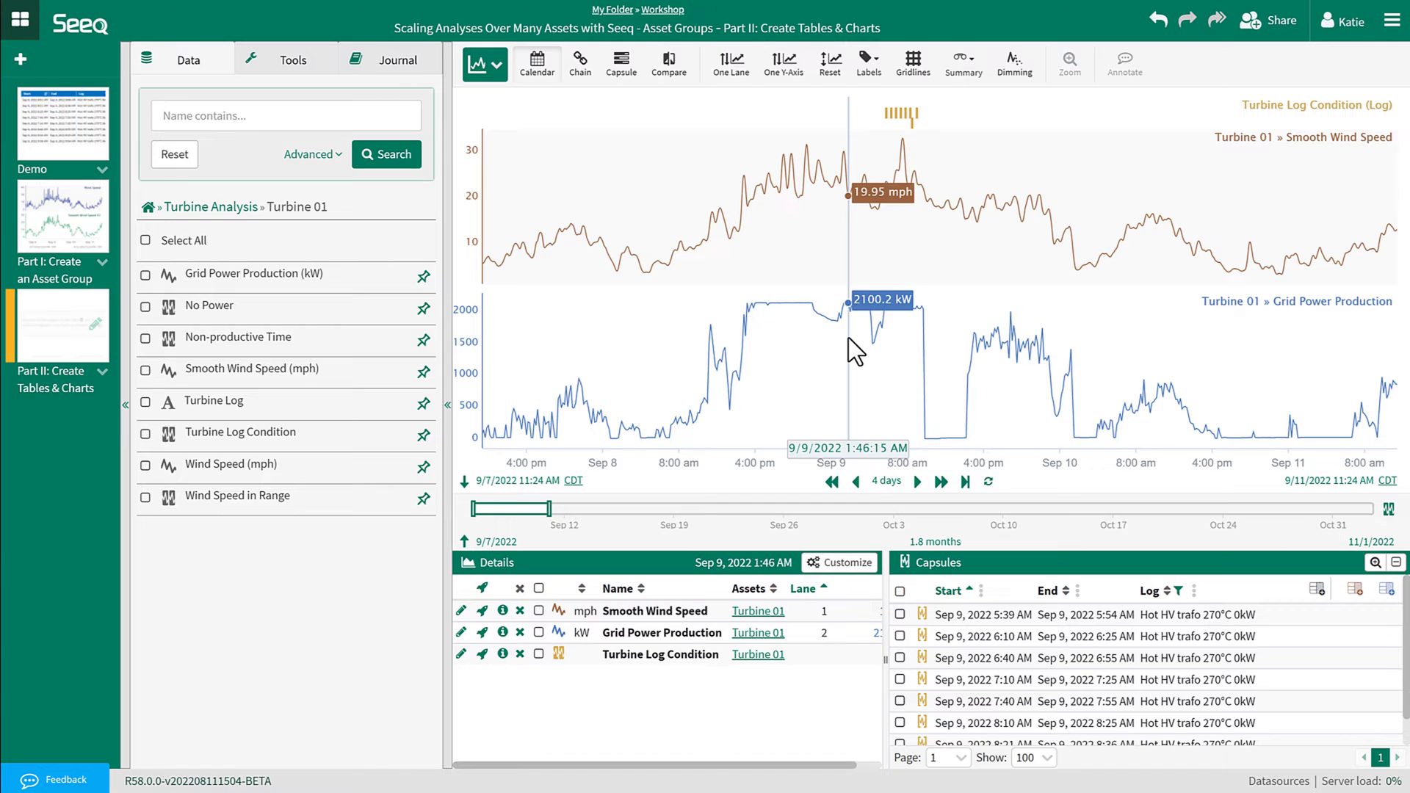
drag(848, 338, 1054, 378)
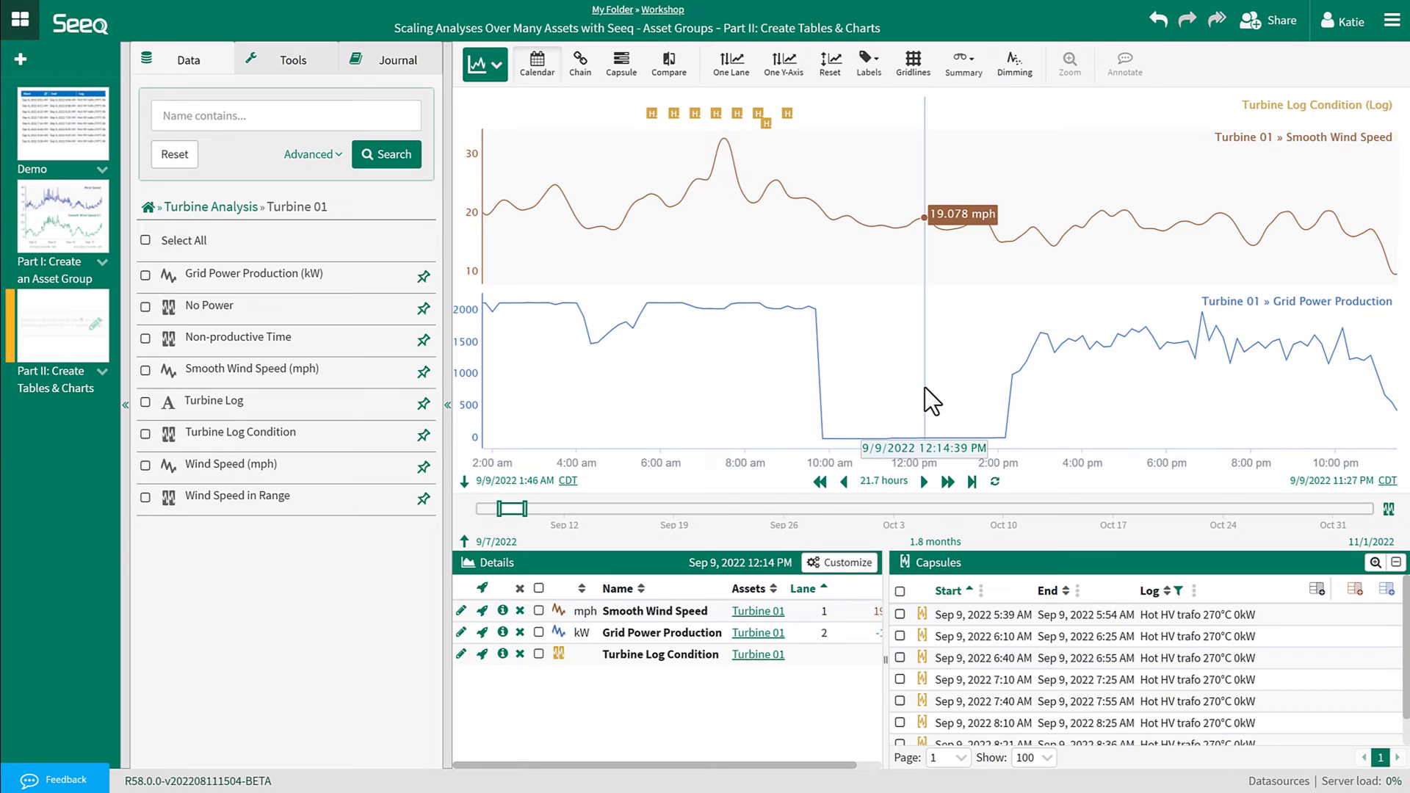
click(1155, 22)
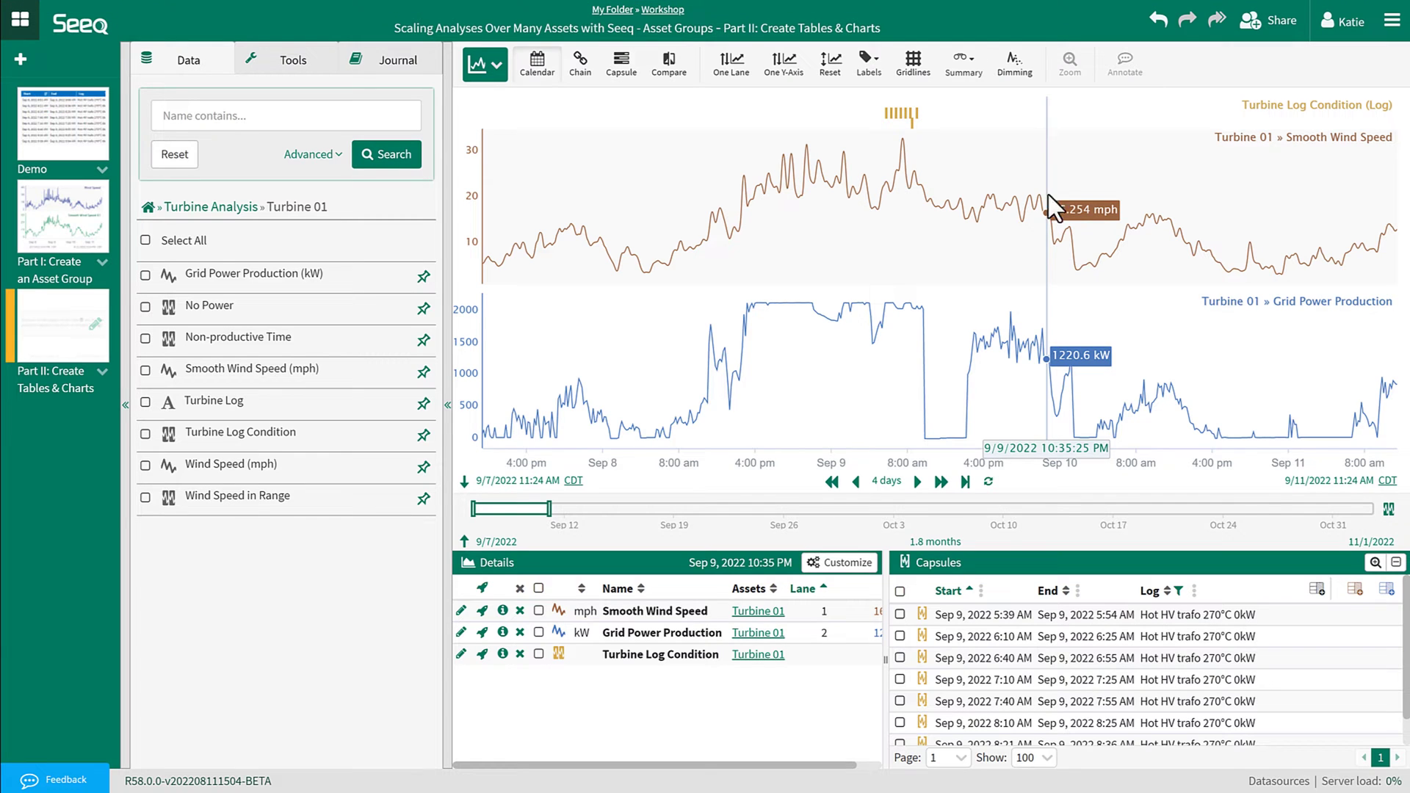
Step: Sort capsules by start time newest first and remove the Log filter
click(969, 592)
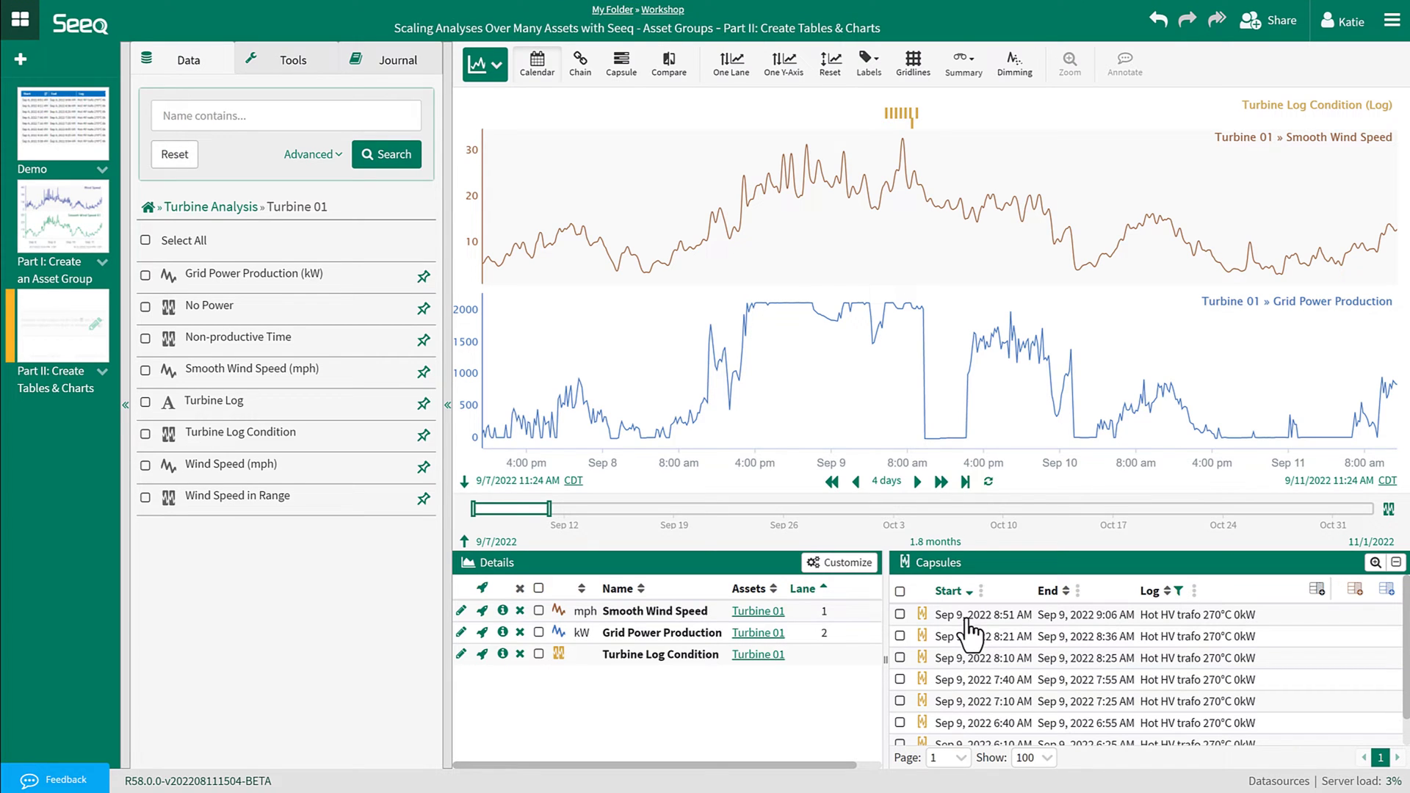
click(1178, 592)
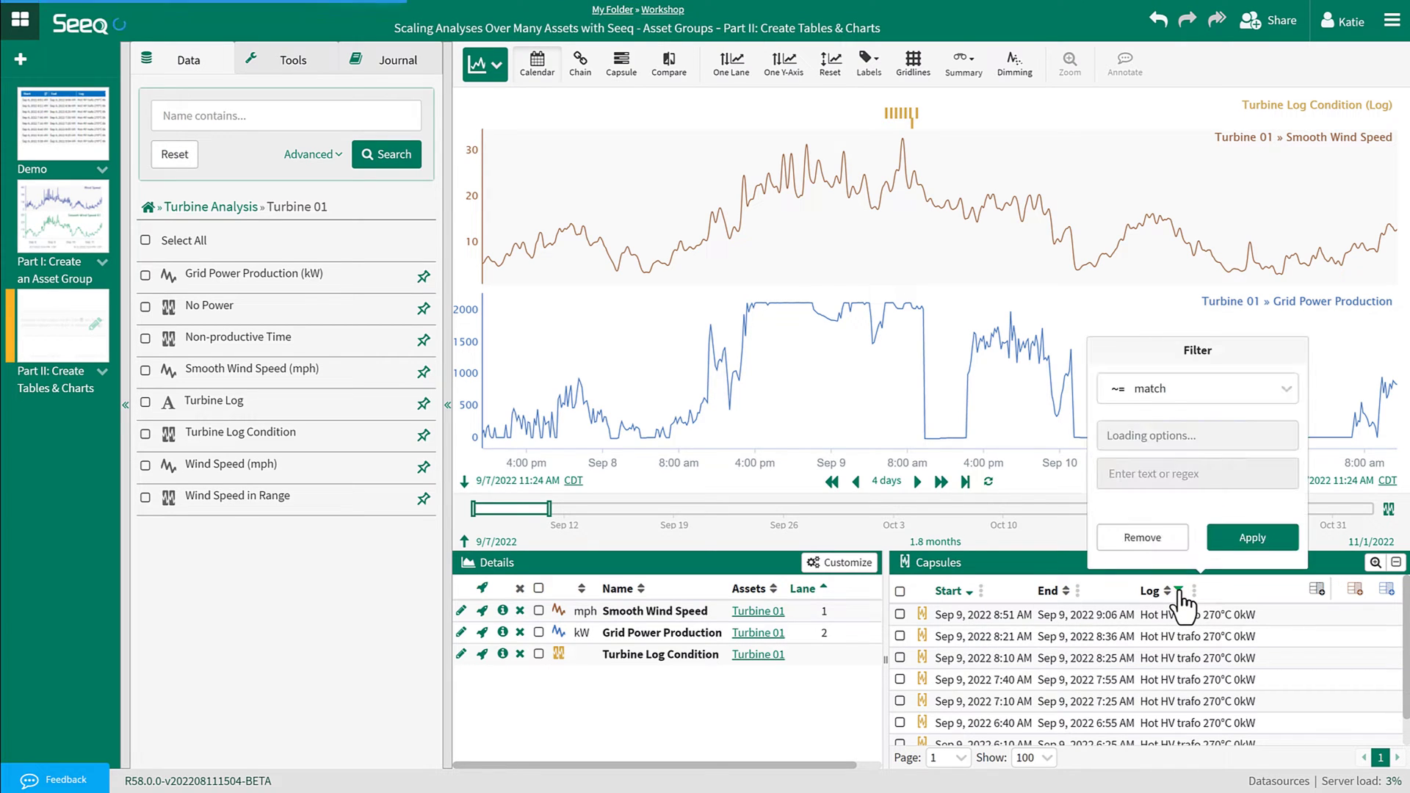
click(1139, 538)
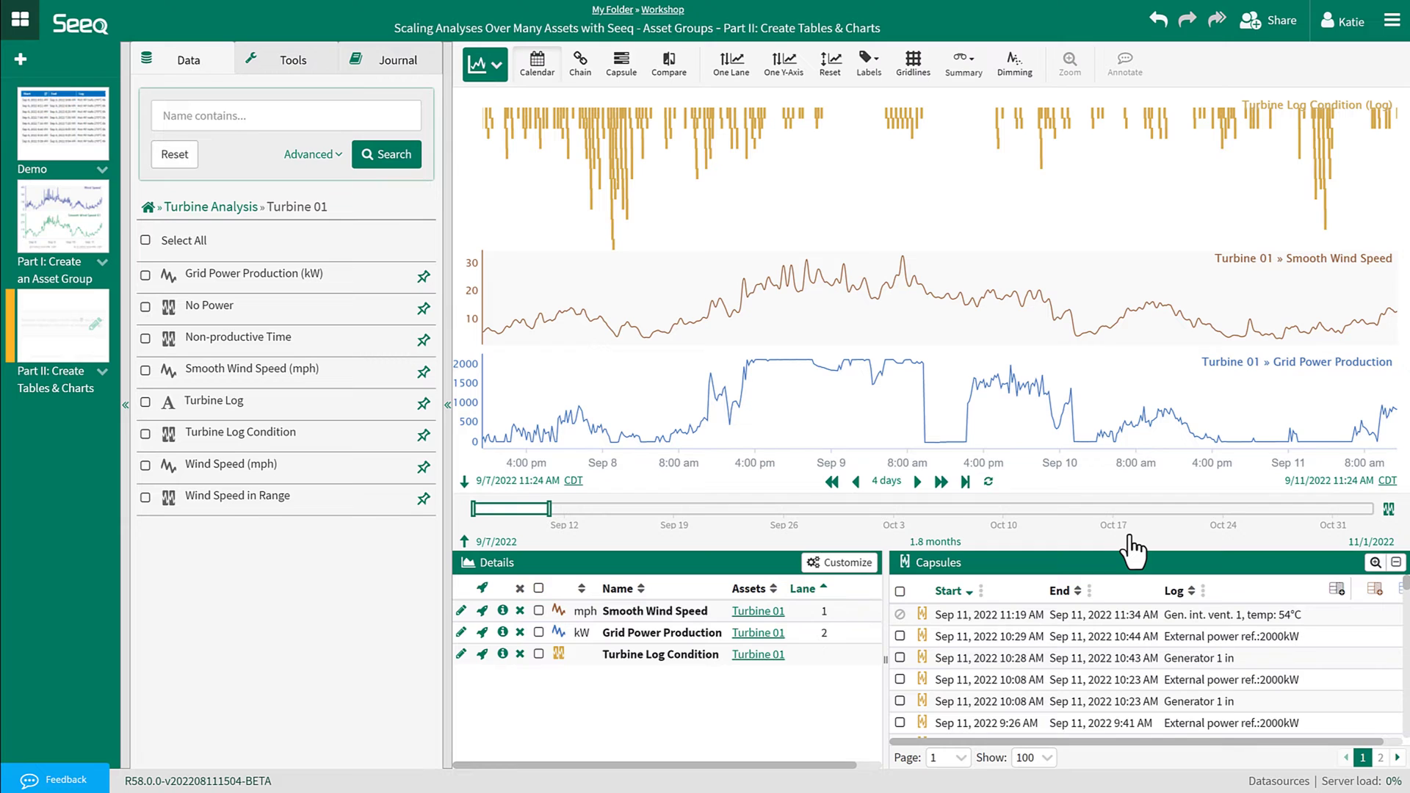
Step: Switch to Table & Charts view and list the Turbine Log Condition capsules in a condition table
click(484, 67)
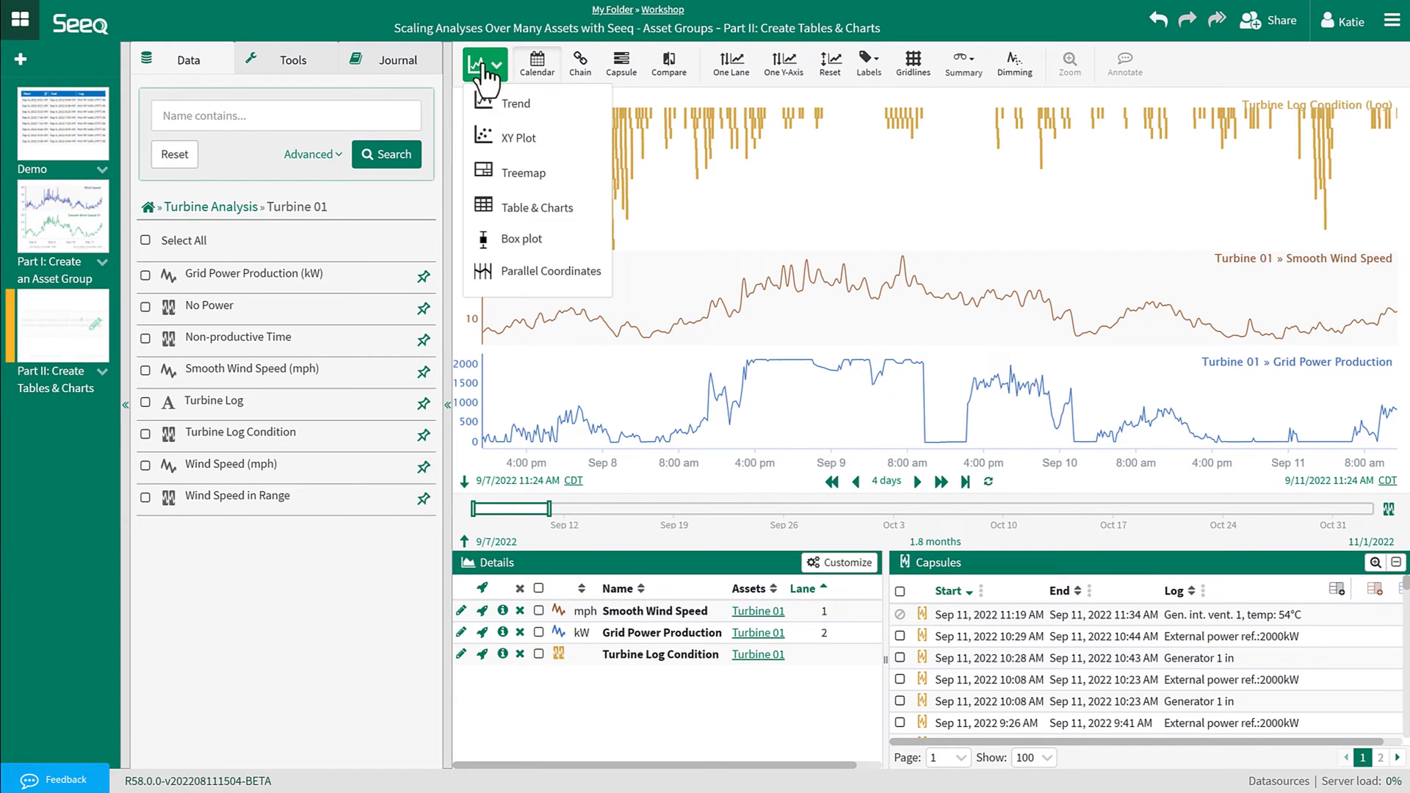
click(515, 207)
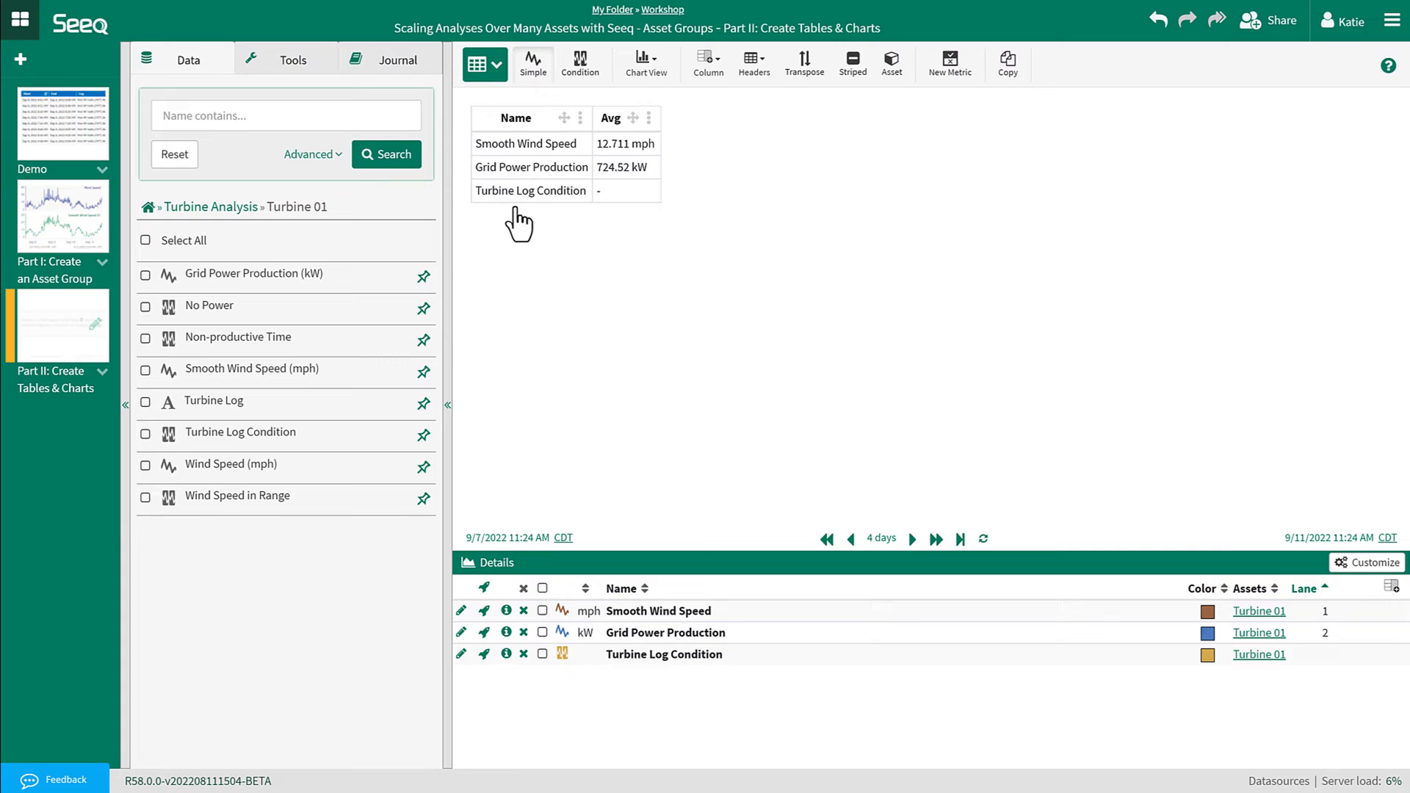
click(584, 77)
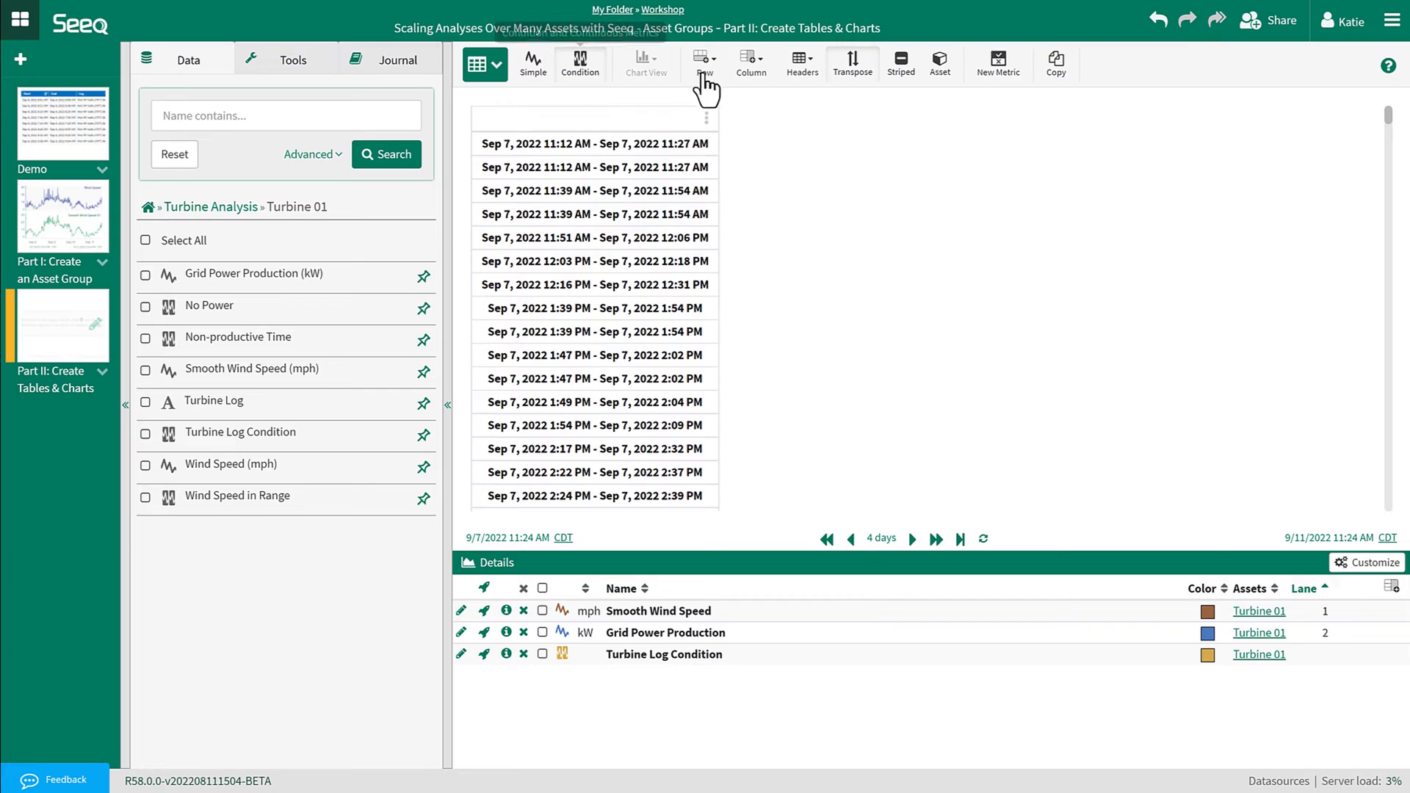
Step: Add Start, End and Log columns to the condition table
click(750, 70)
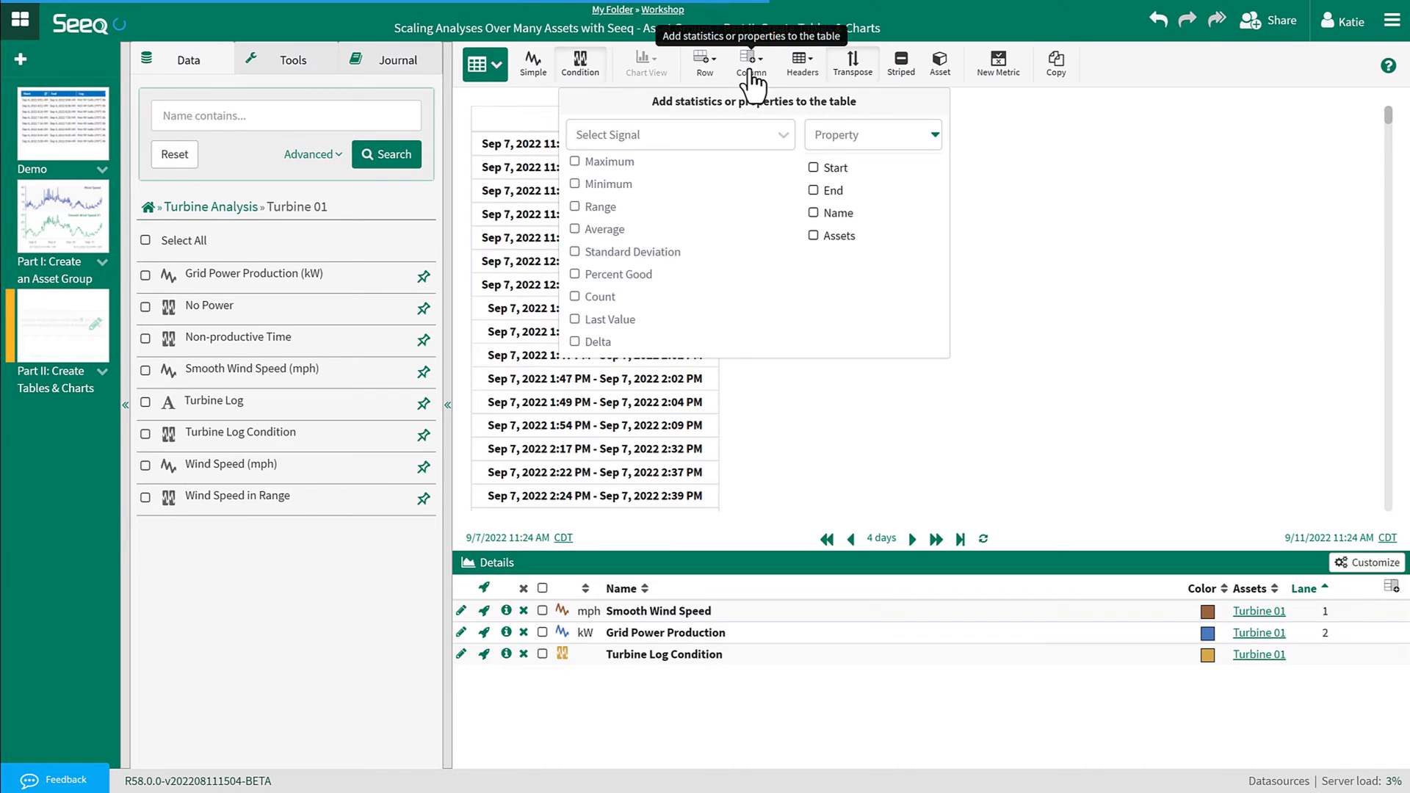
click(813, 168)
click(814, 191)
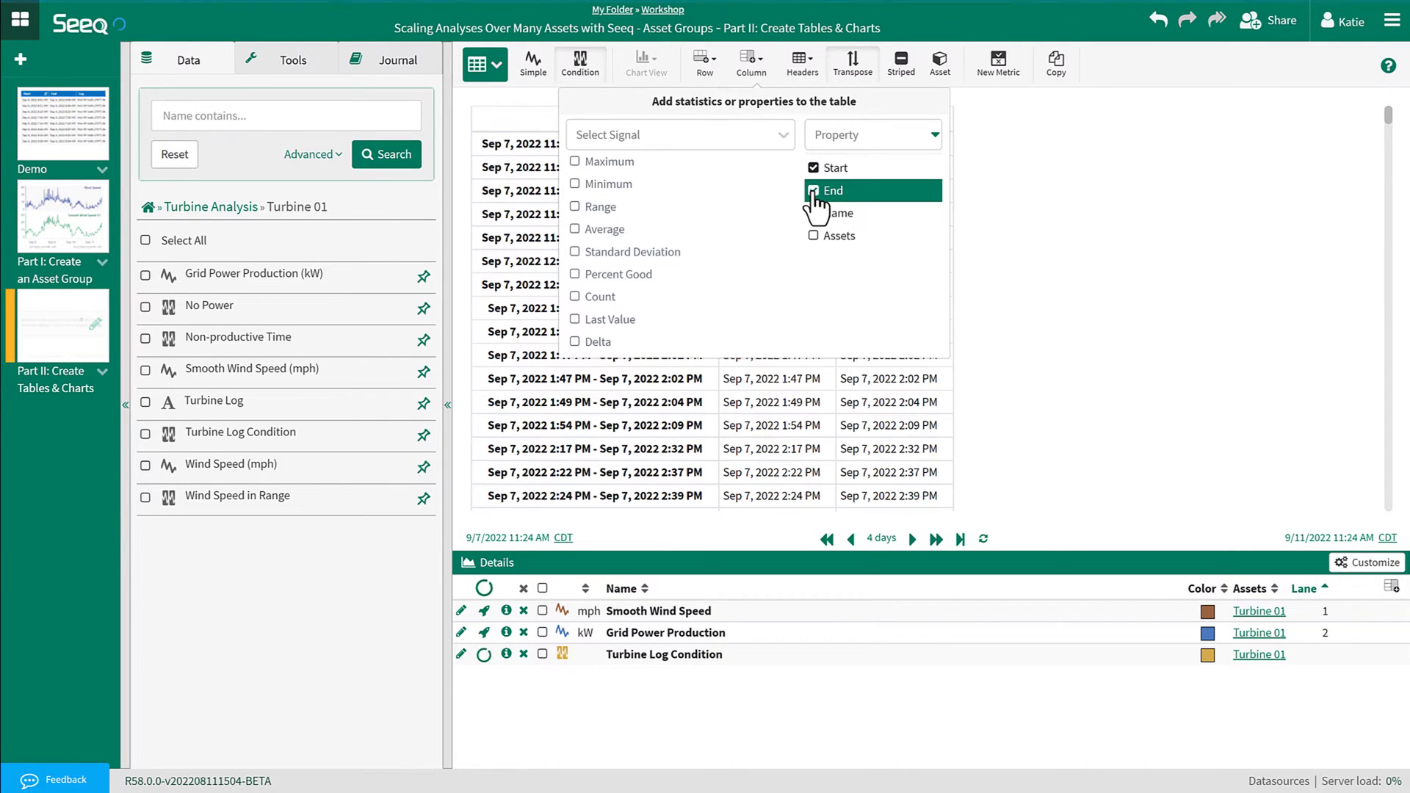
click(836, 135)
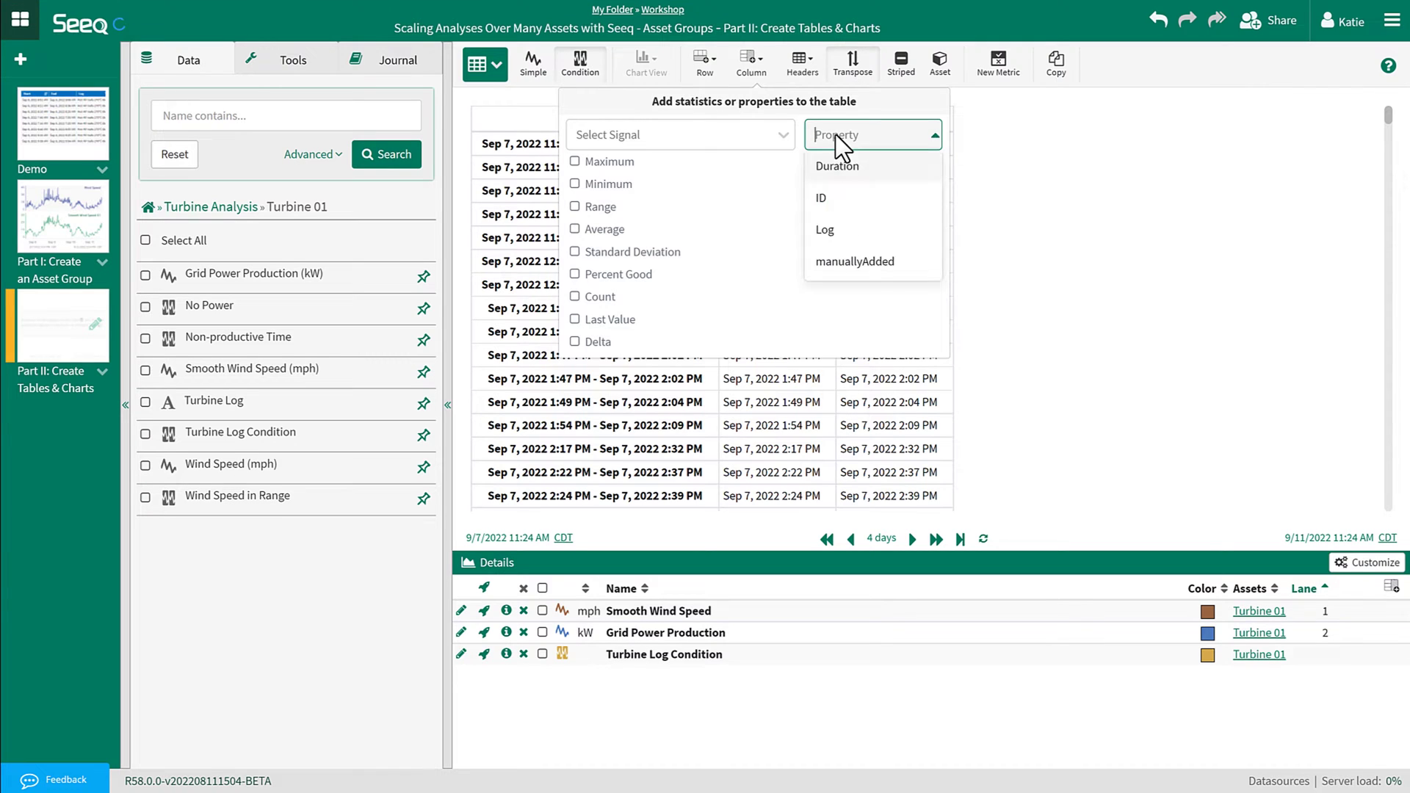
click(825, 230)
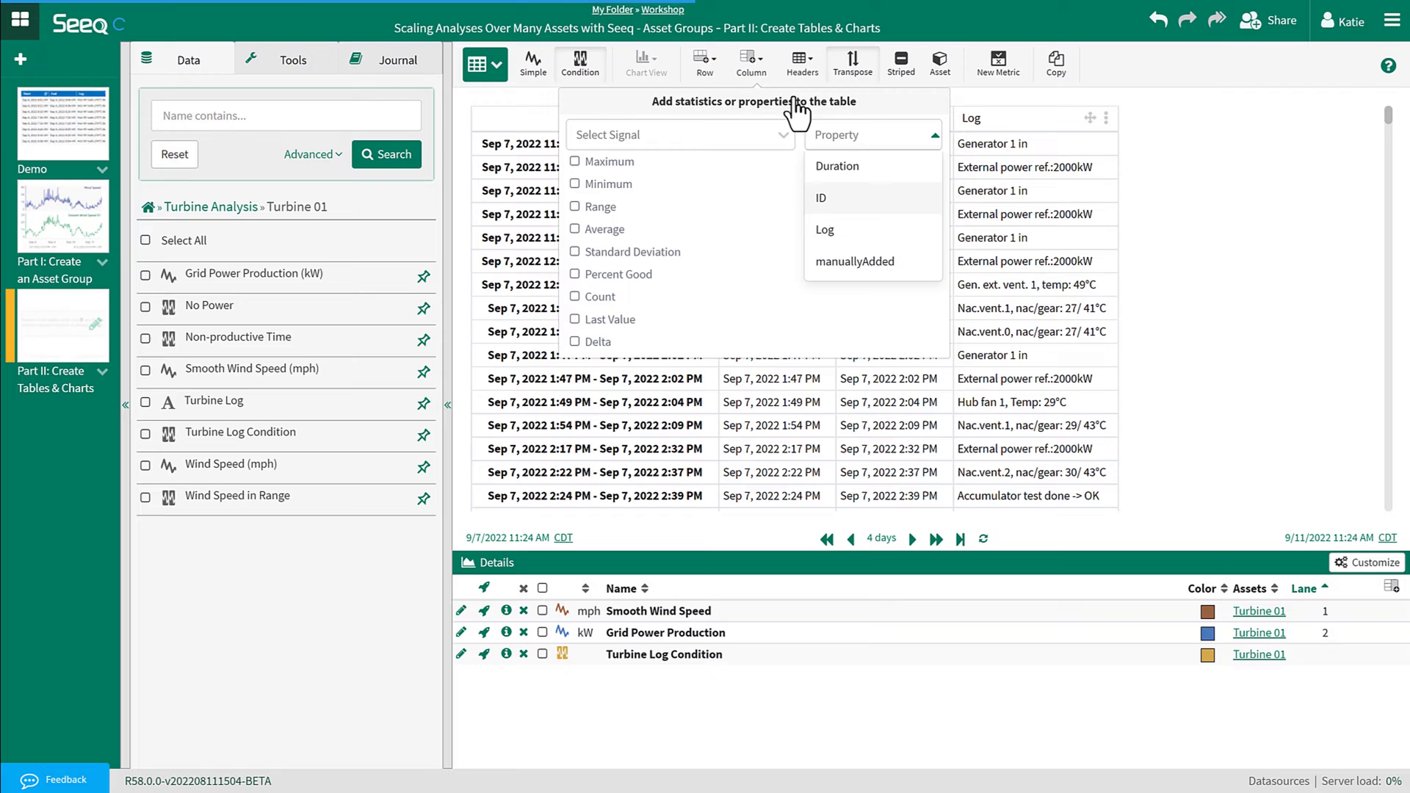
click(760, 71)
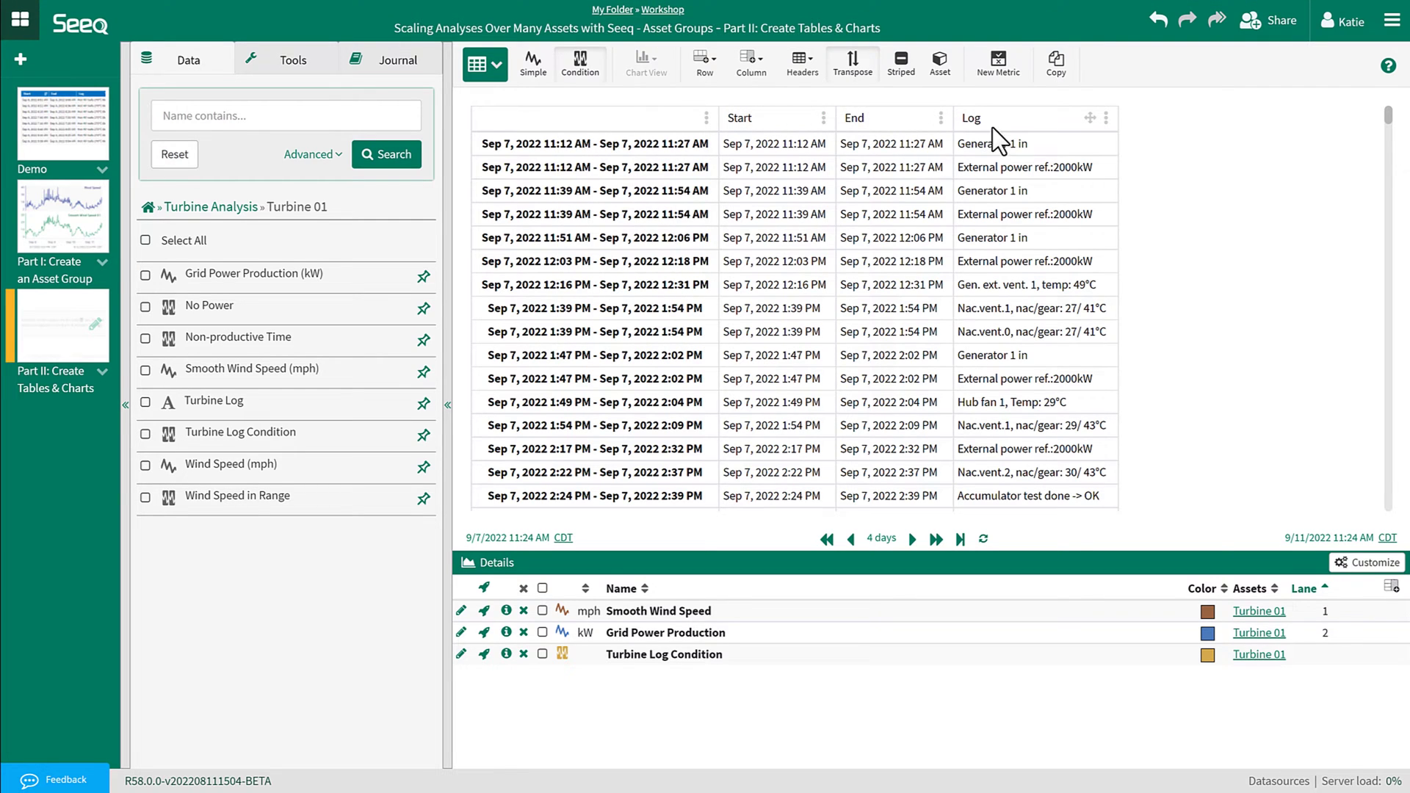
Step: Set the table's row headers to None
click(802, 65)
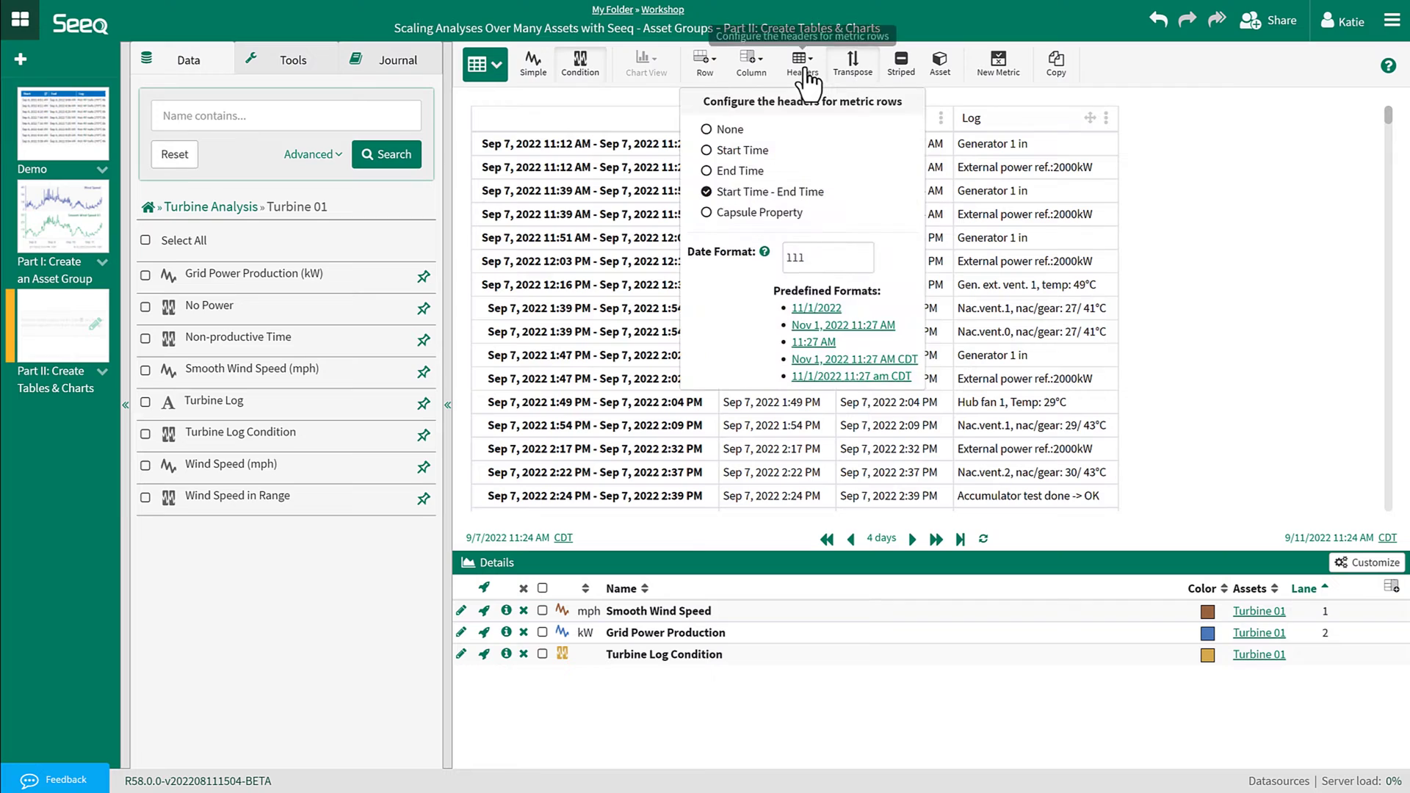
click(707, 130)
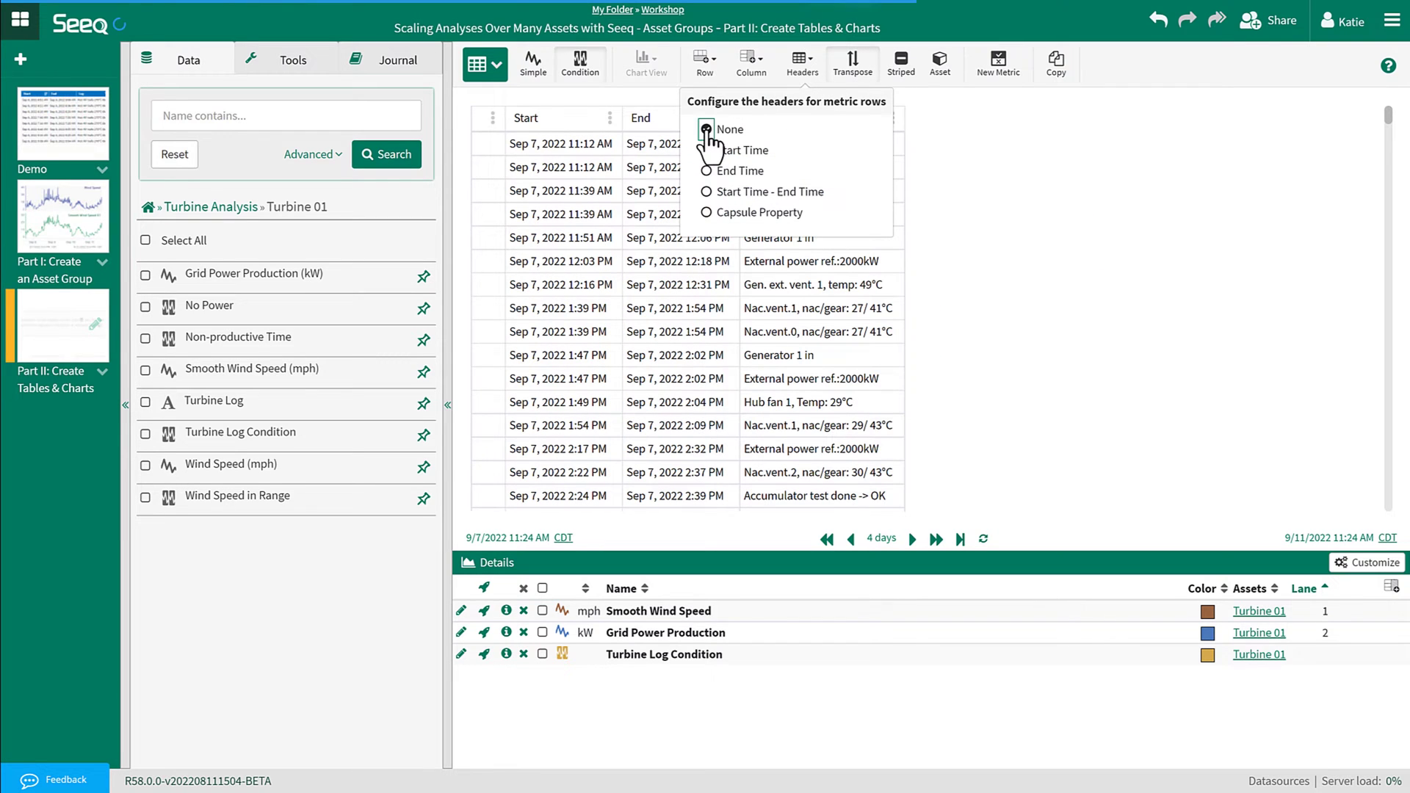
click(799, 75)
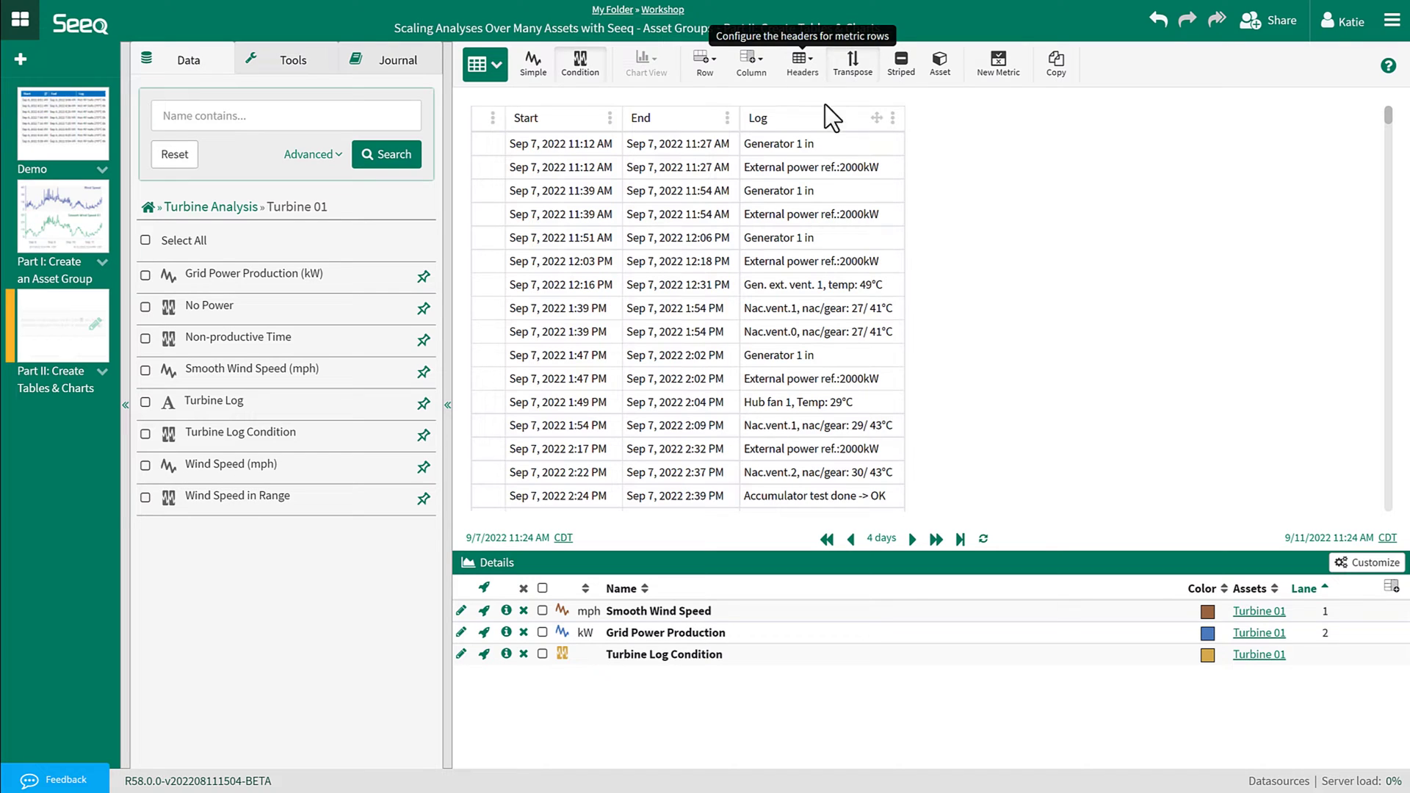
Step: Filter the Log column to 'Hot HV trafo 270°C 0kW'
click(892, 118)
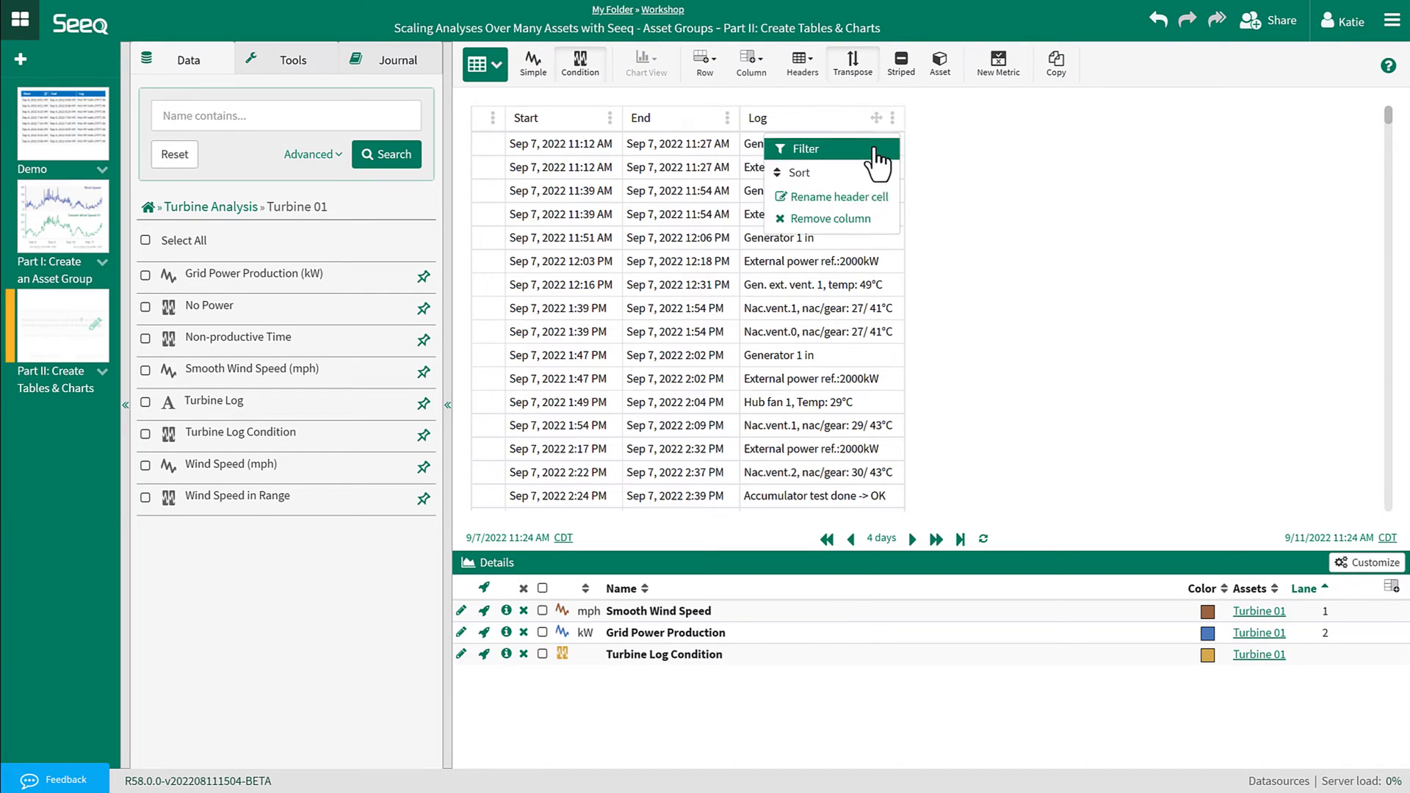
click(875, 151)
click(848, 232)
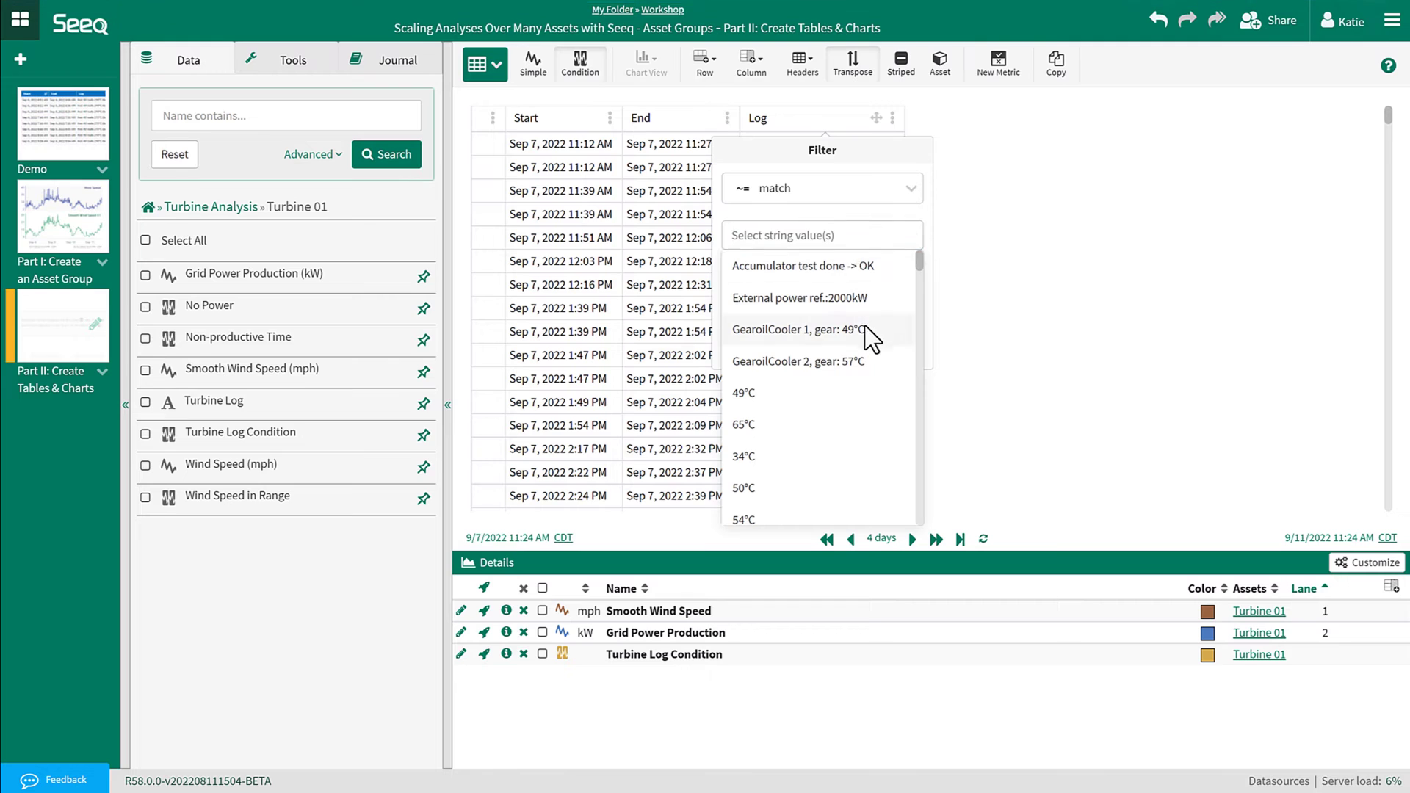
scroll(865, 327, down, 3)
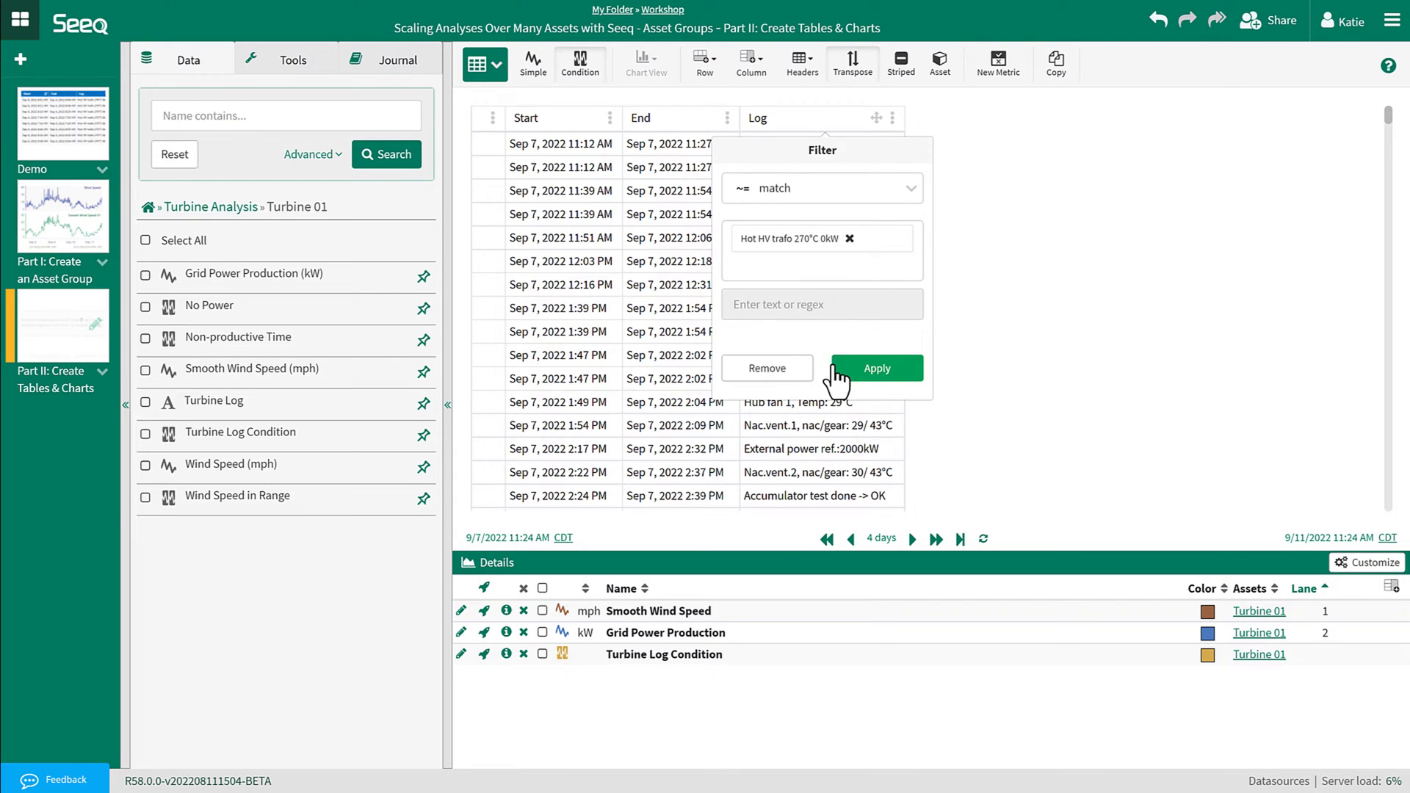
click(835, 369)
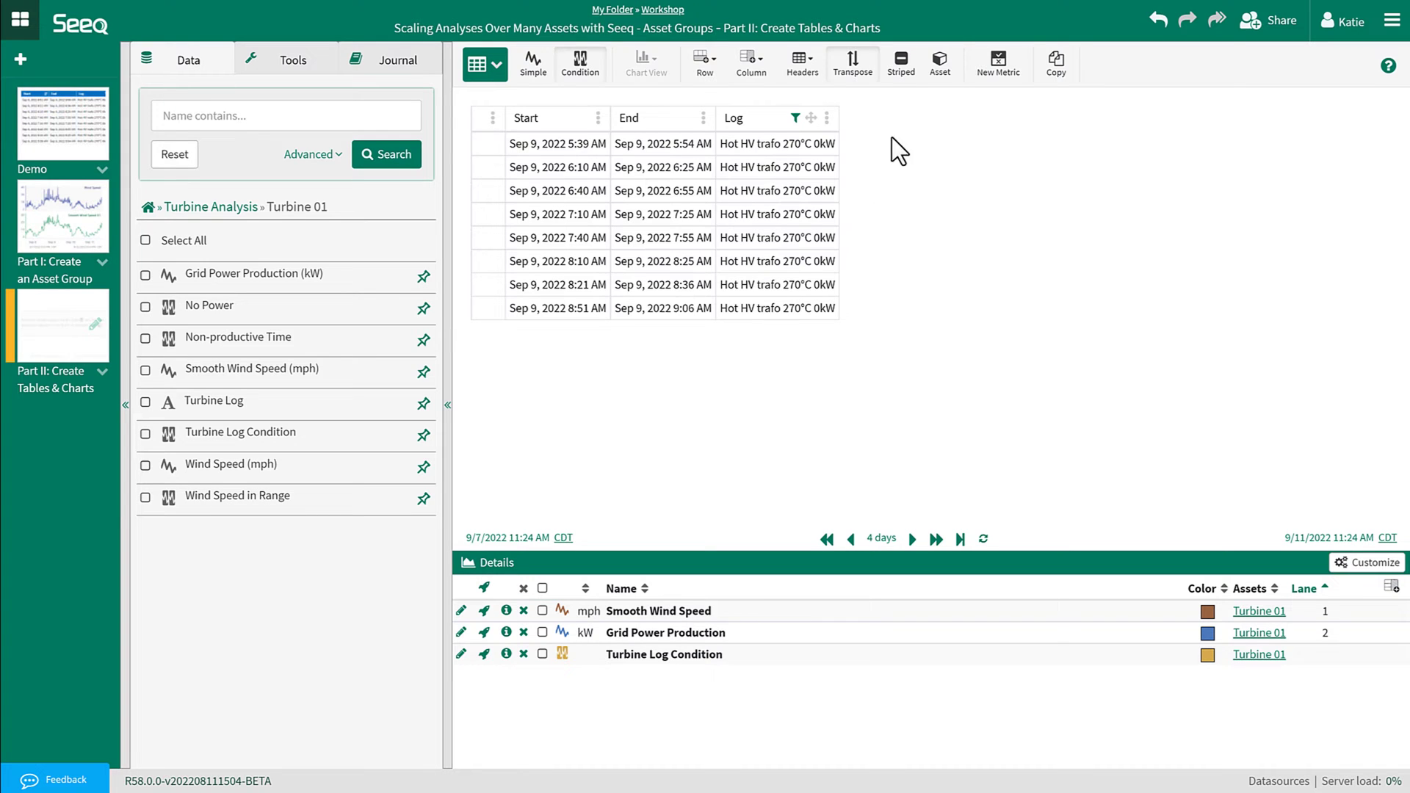
Step: Show the table across all Turbine Analysis assets, sorted by Assets ascending
click(940, 71)
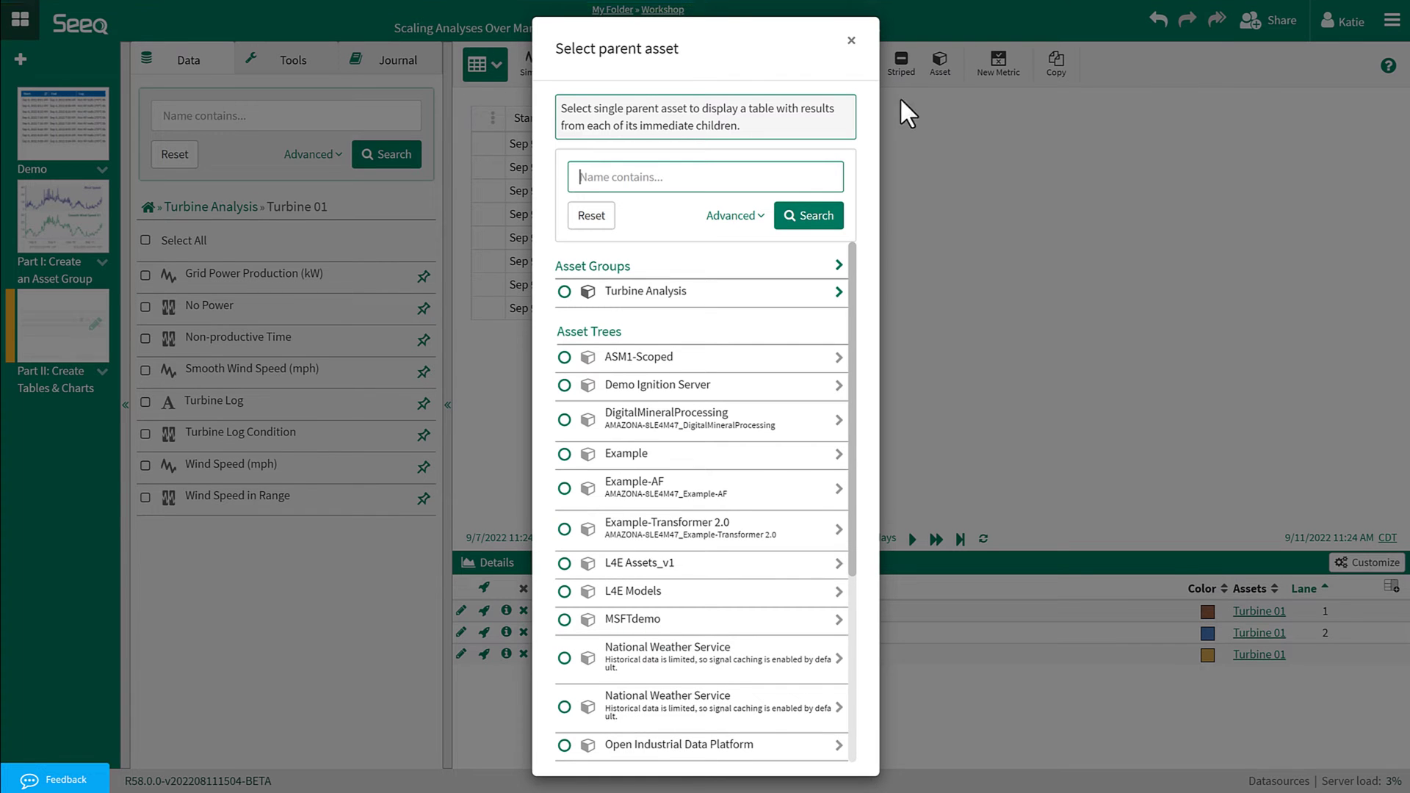
click(564, 292)
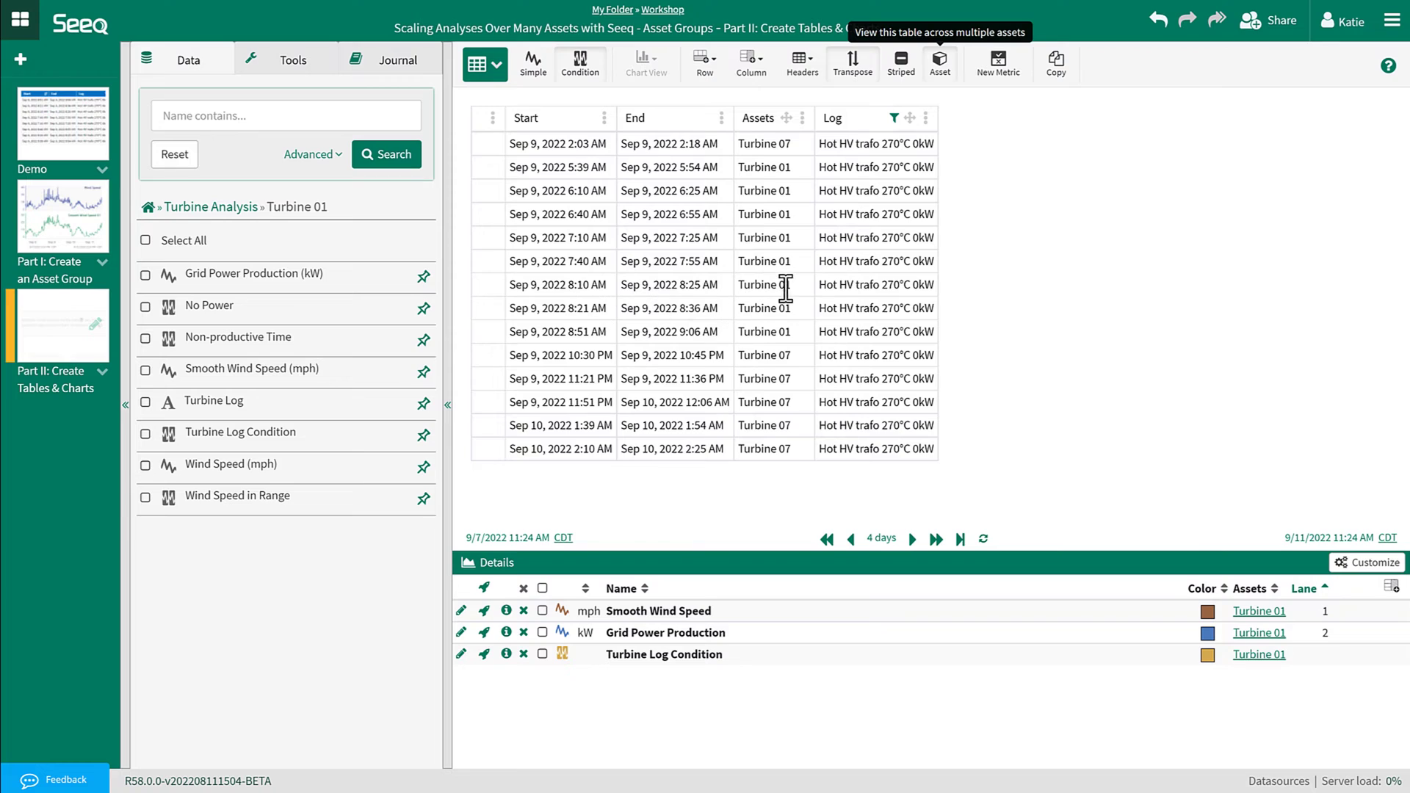
click(802, 118)
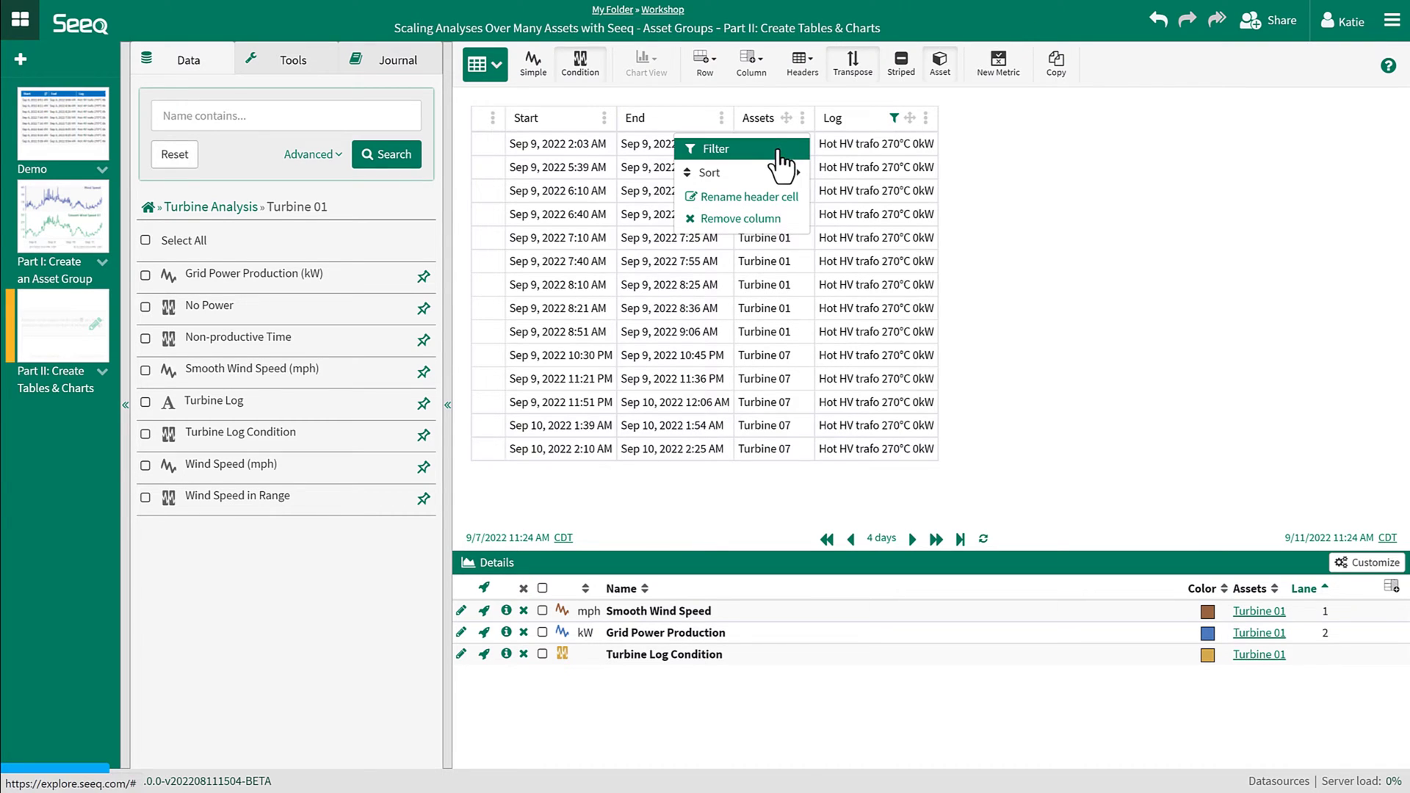
mouse_move(778, 174)
click(836, 178)
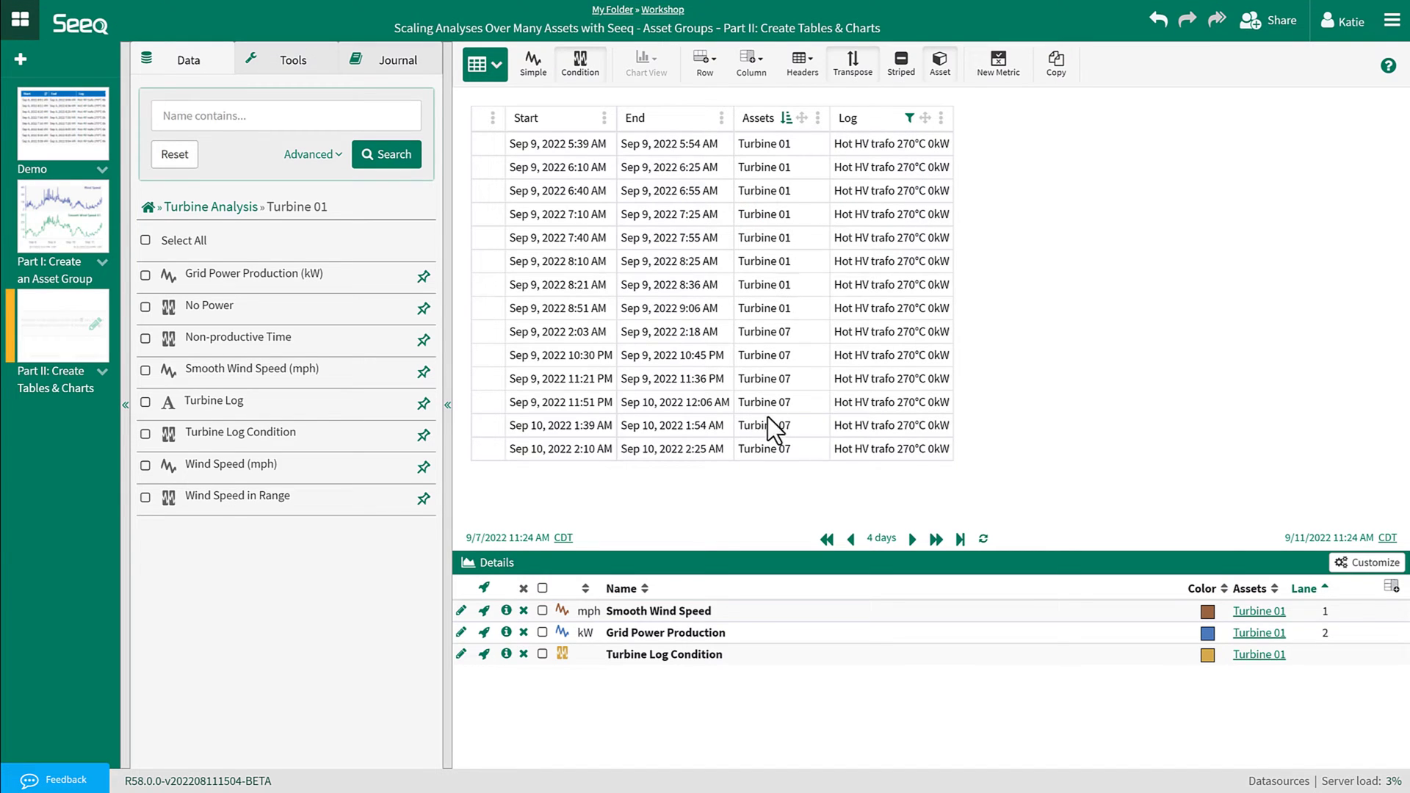
Step: Sort the Hot HV trafo table by Start descending so Sep 10, 2022 2:10 AM comes first
click(603, 117)
mouse_move(580, 147)
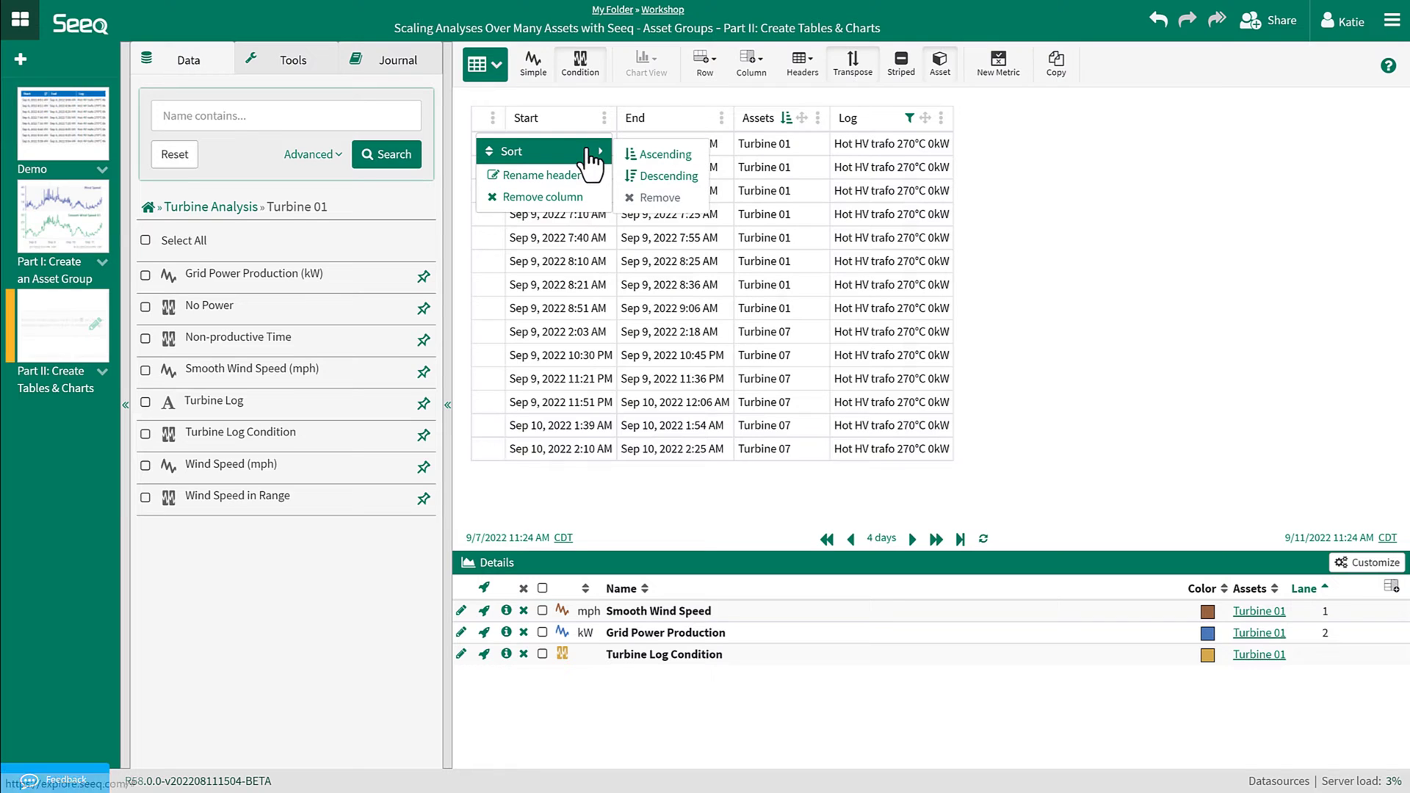
click(632, 174)
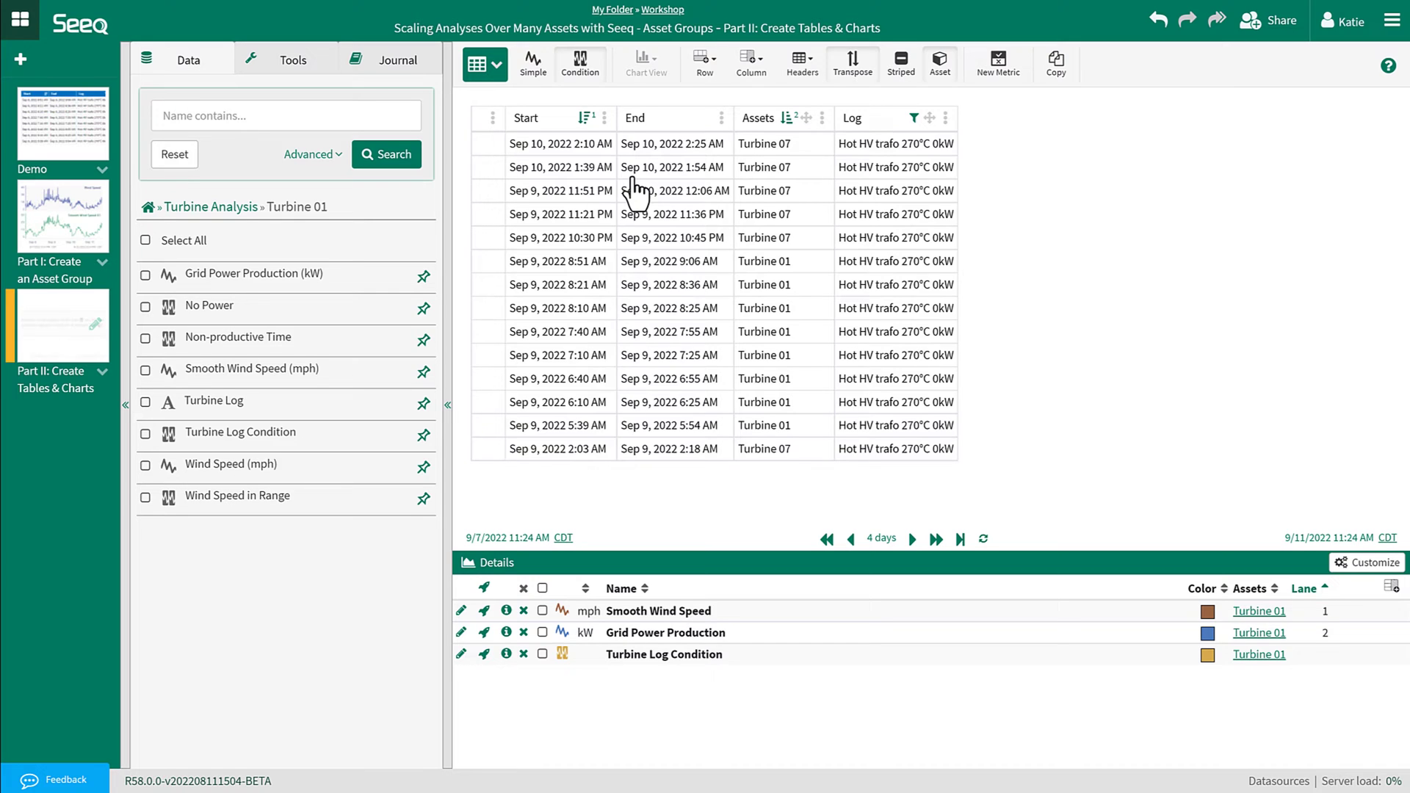
Step: Remove the Log filter and Assets sort, and turn off multi-asset mode to show Turbine 01 only
click(914, 119)
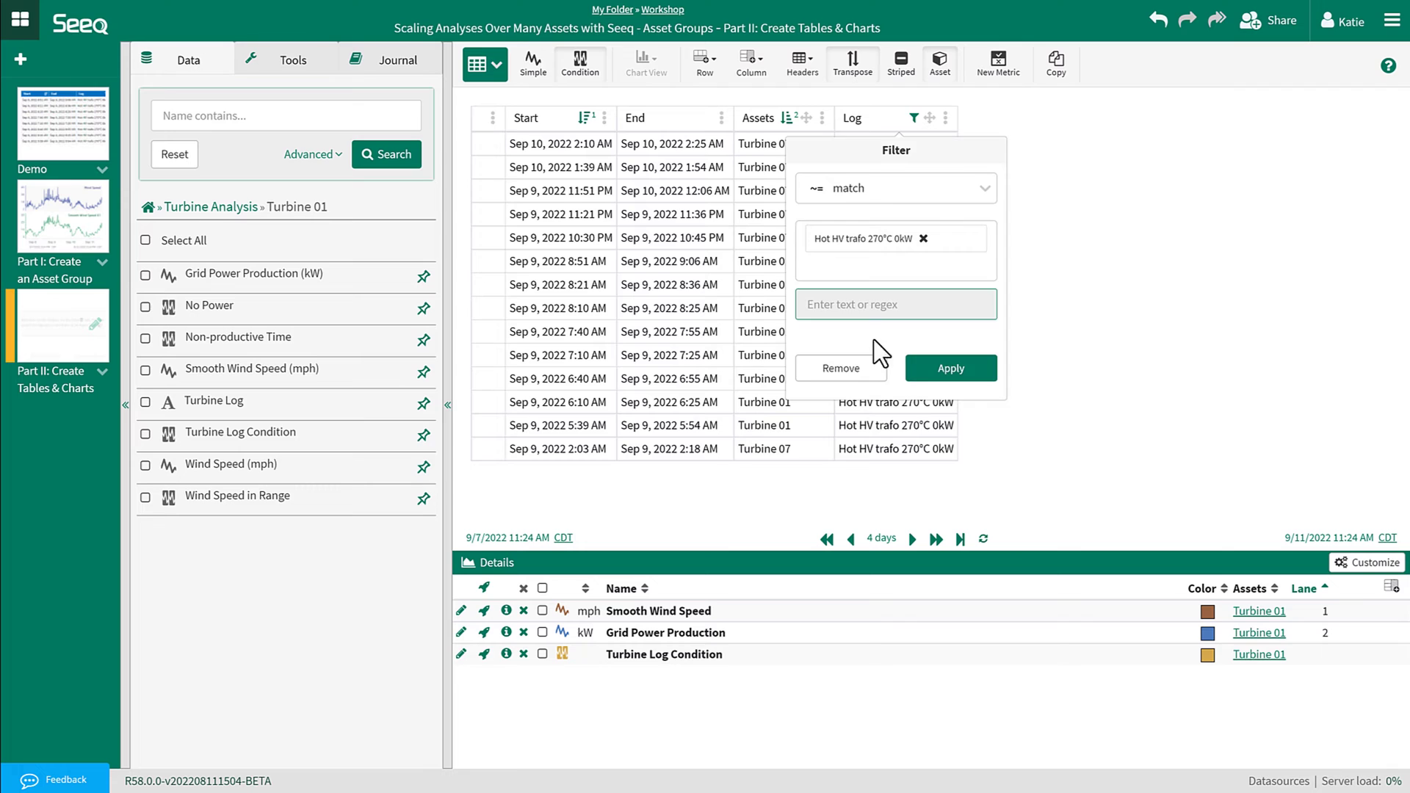
click(865, 363)
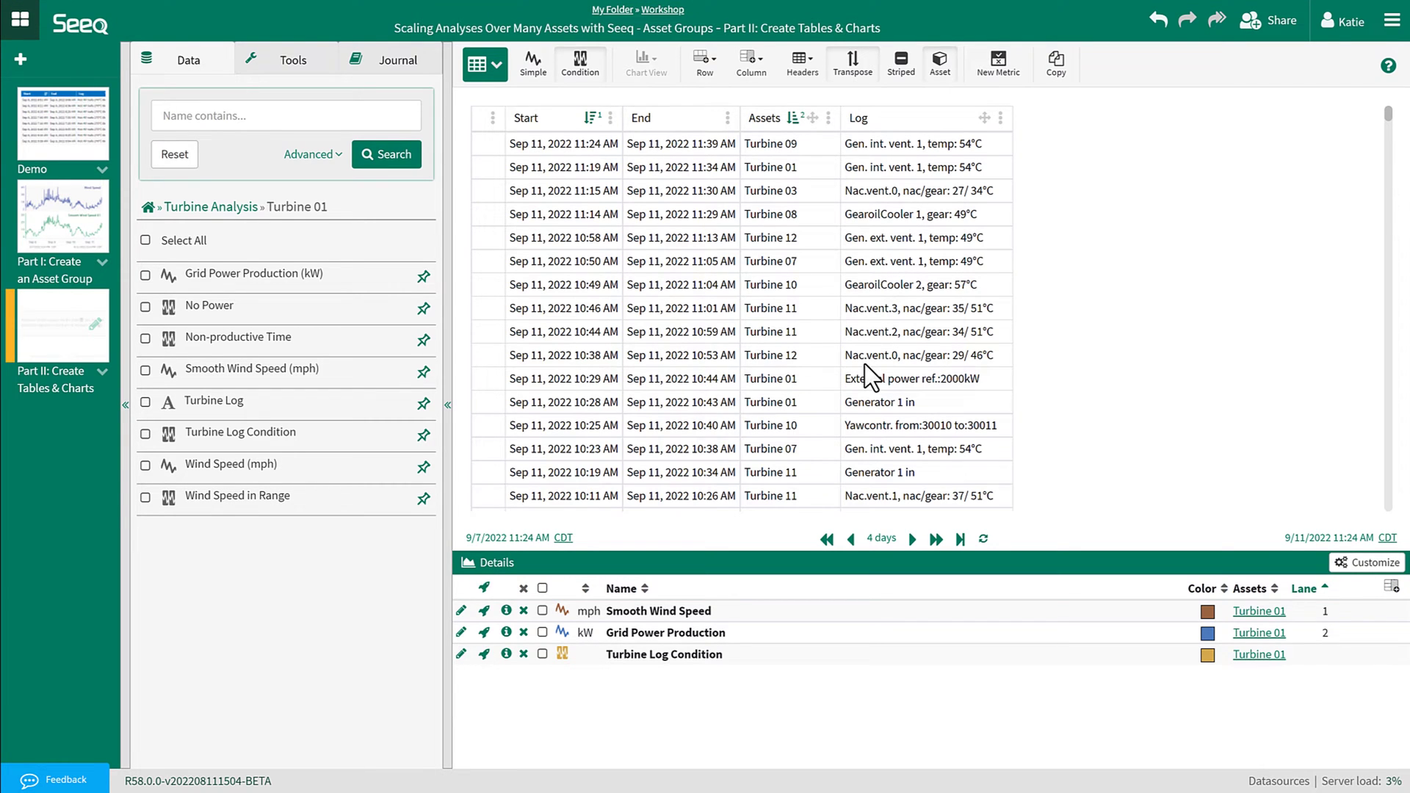
click(828, 119)
mouse_move(807, 173)
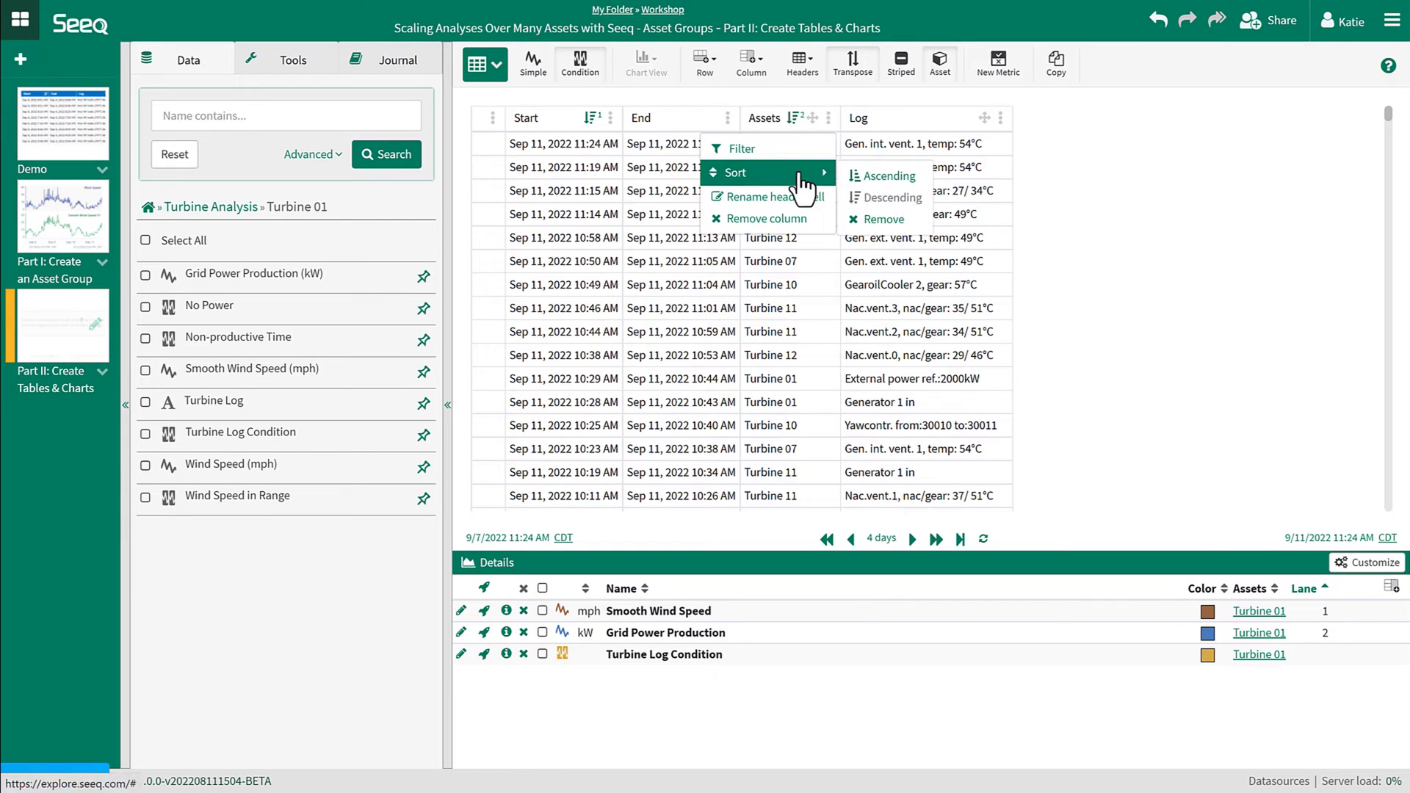
click(869, 224)
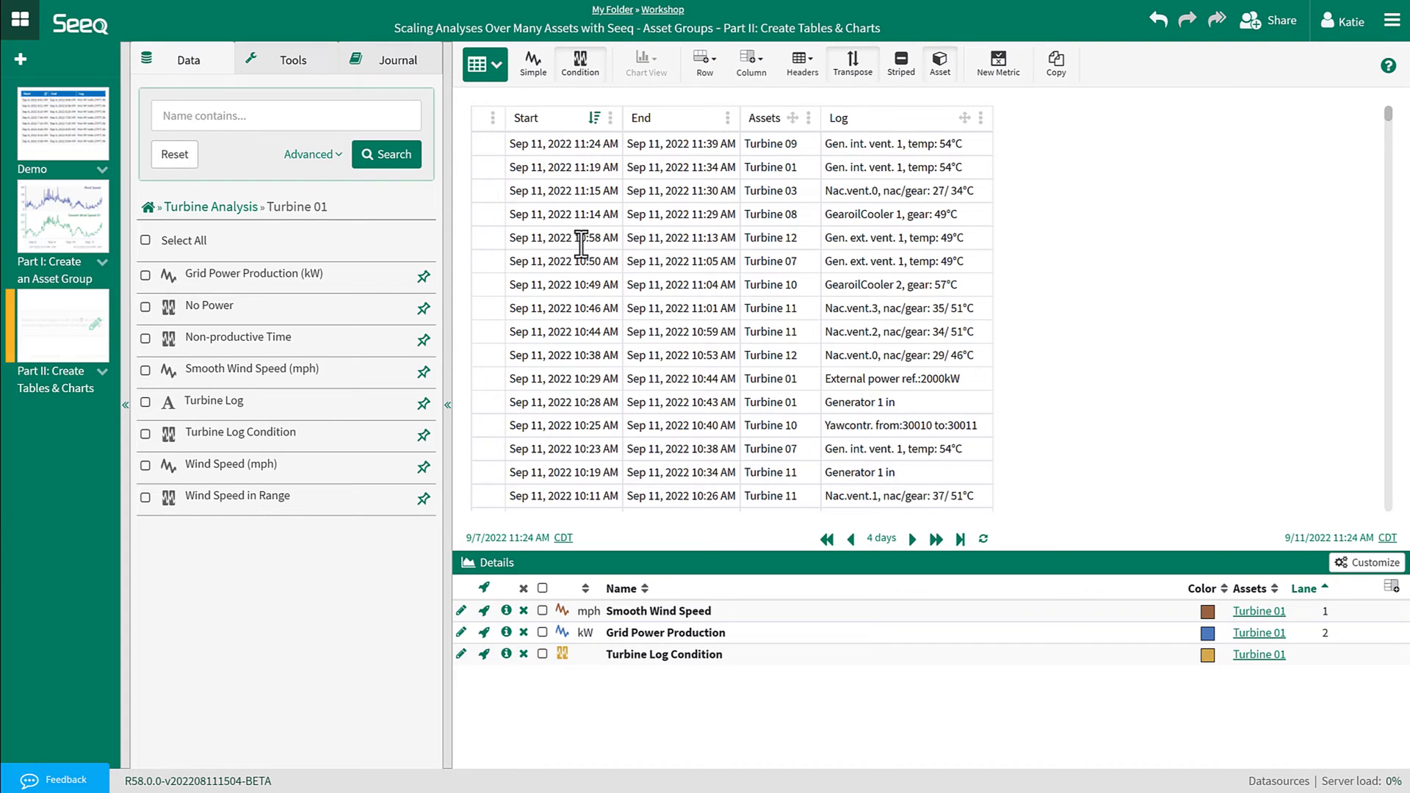
click(943, 64)
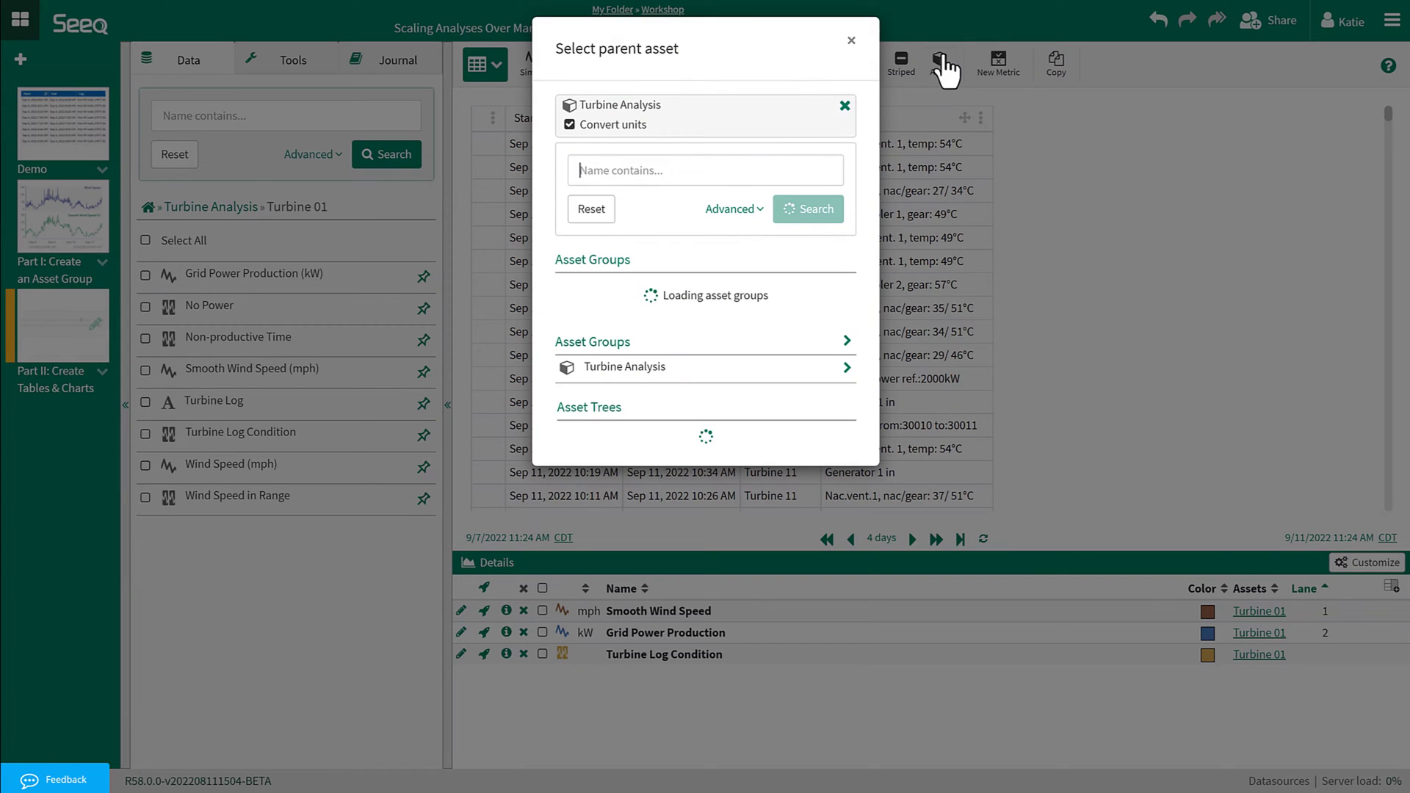
click(846, 109)
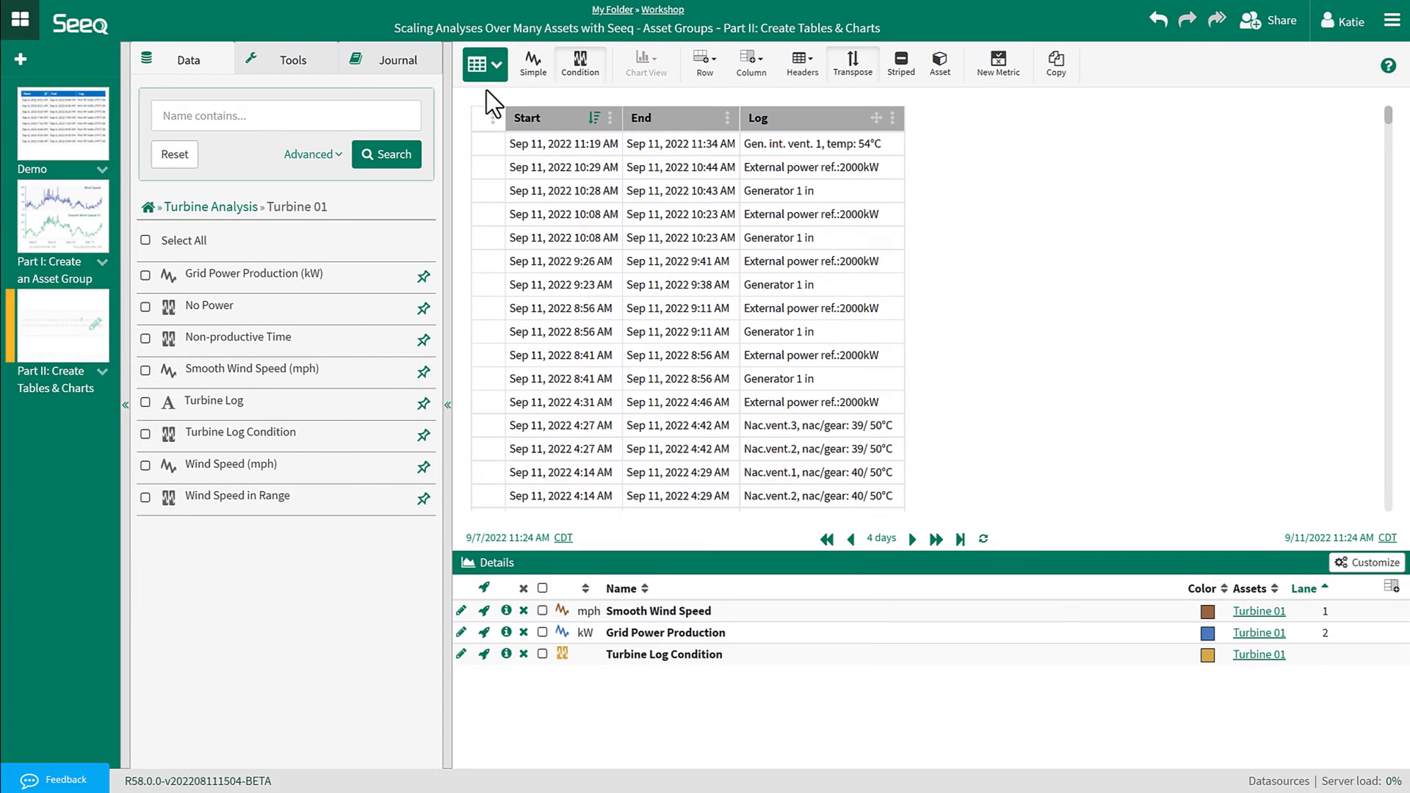
Step: Write 'Turbine Log Detail Table' in the journal and make it a Seeq link to this table view
click(399, 65)
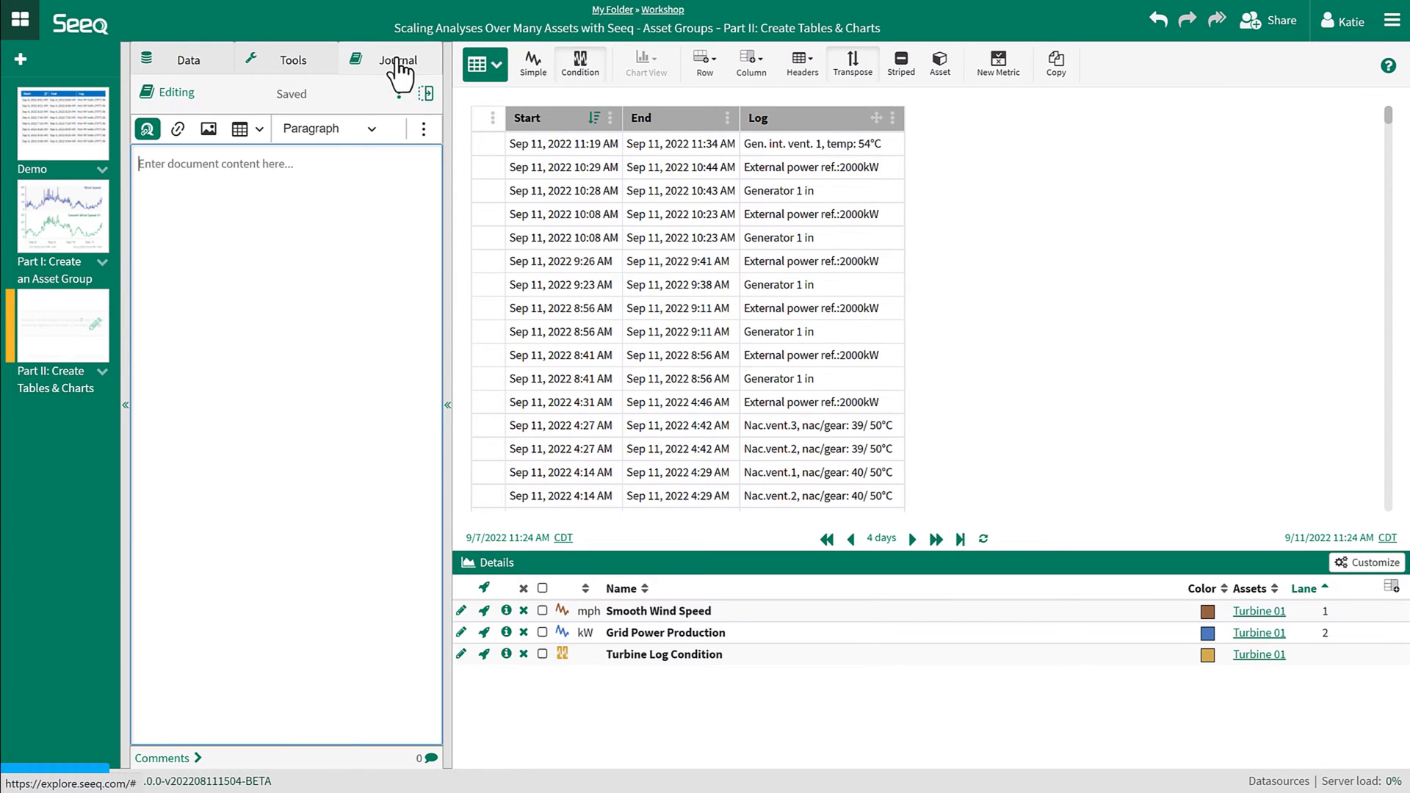
click(278, 168)
text(Turbine)
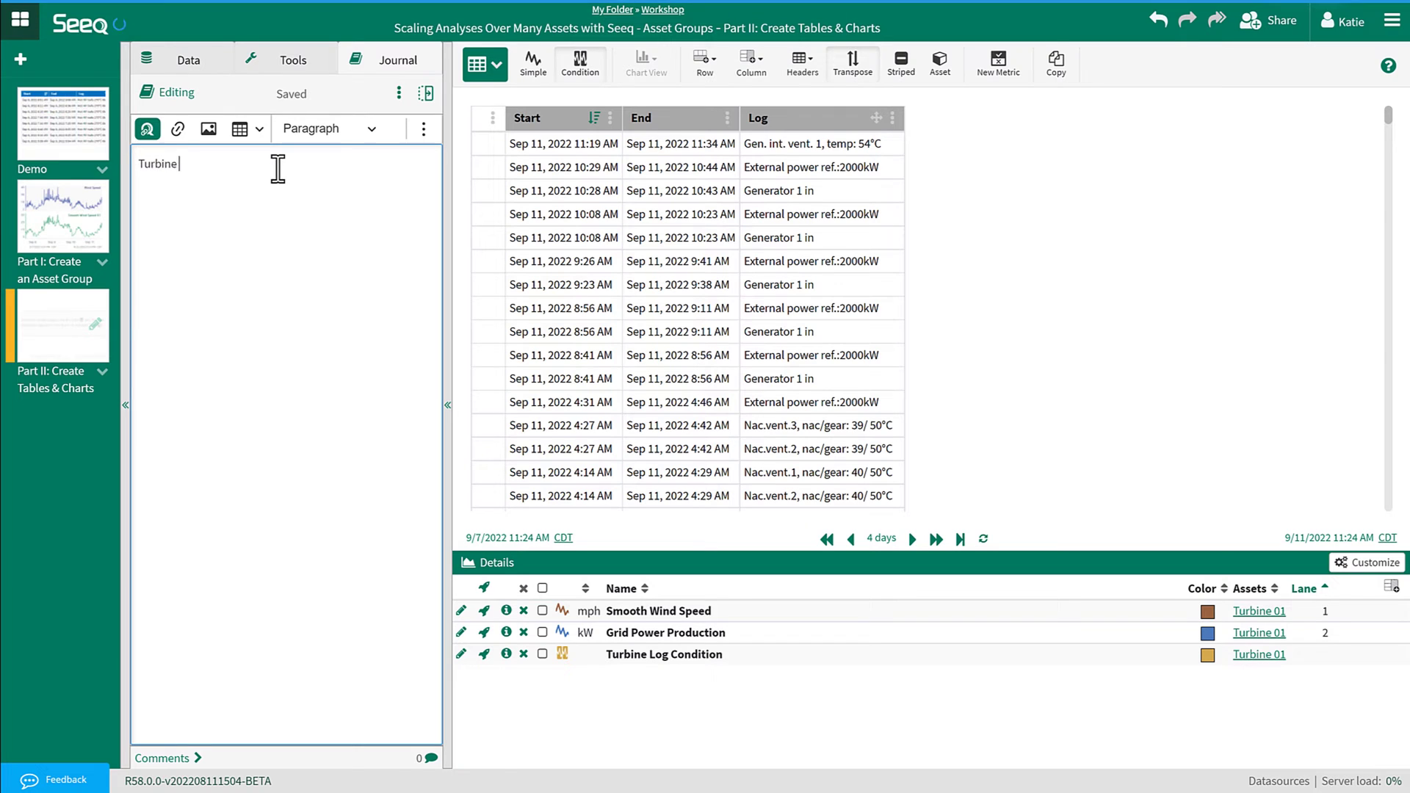
text( Log Detail Table)
drag(277, 168, 139, 168)
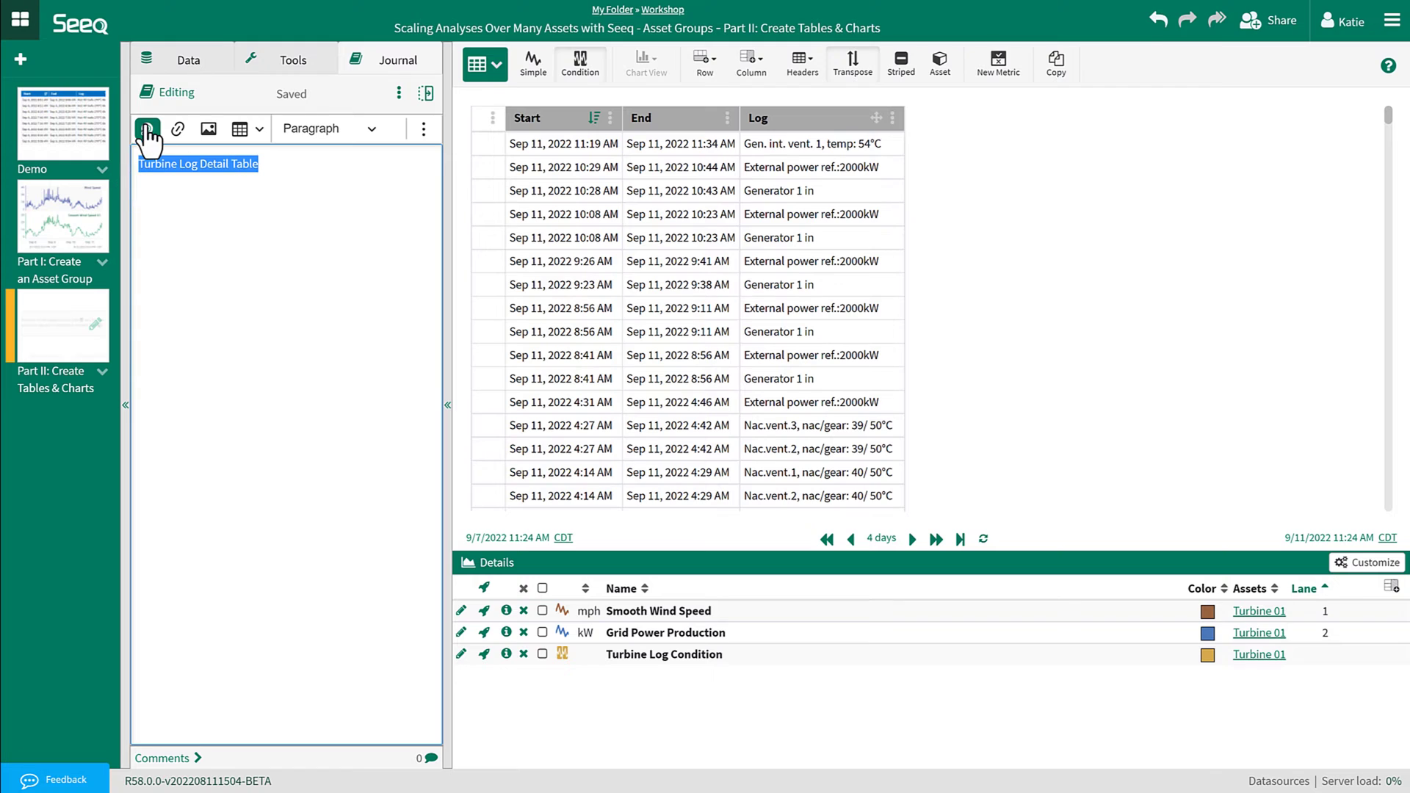
click(147, 129)
click(171, 176)
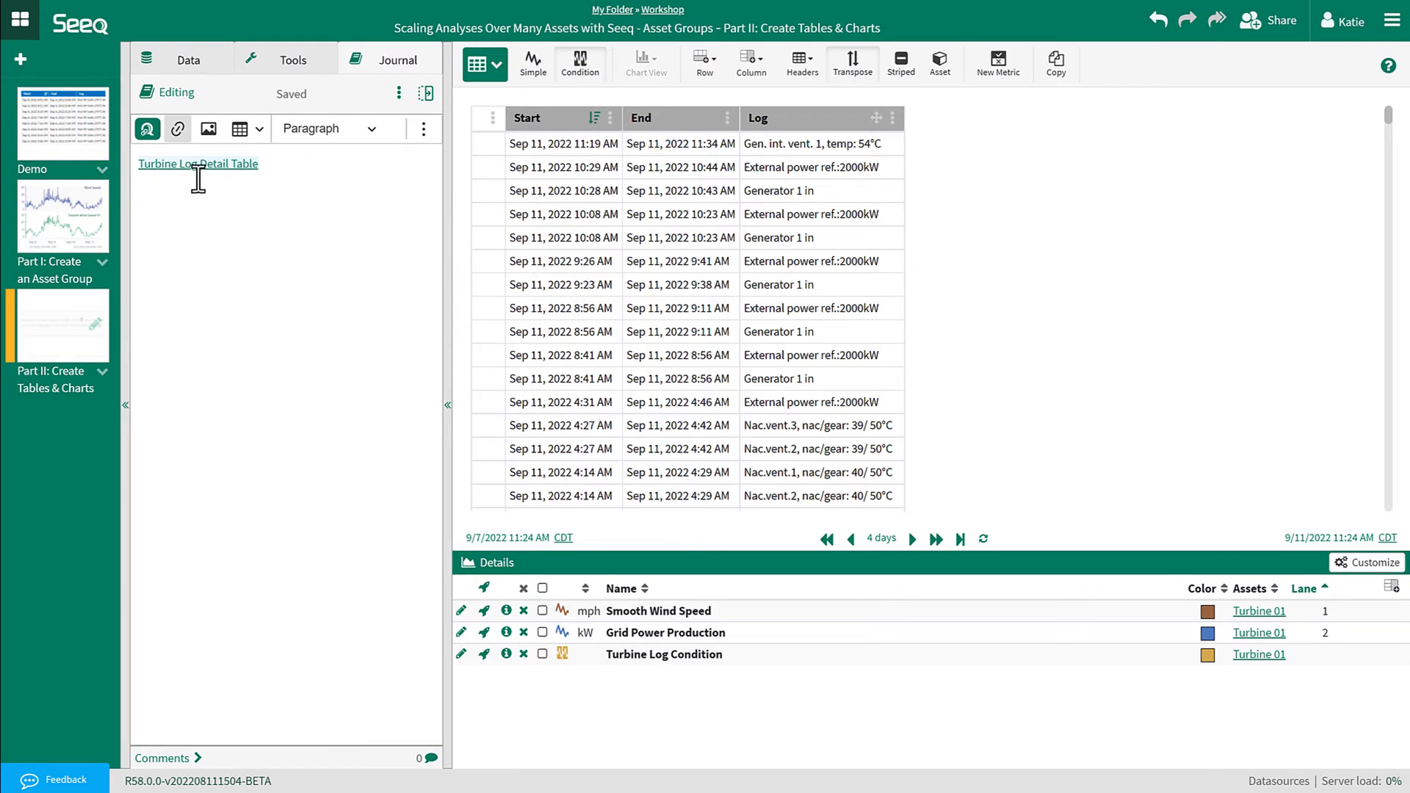
click(280, 165)
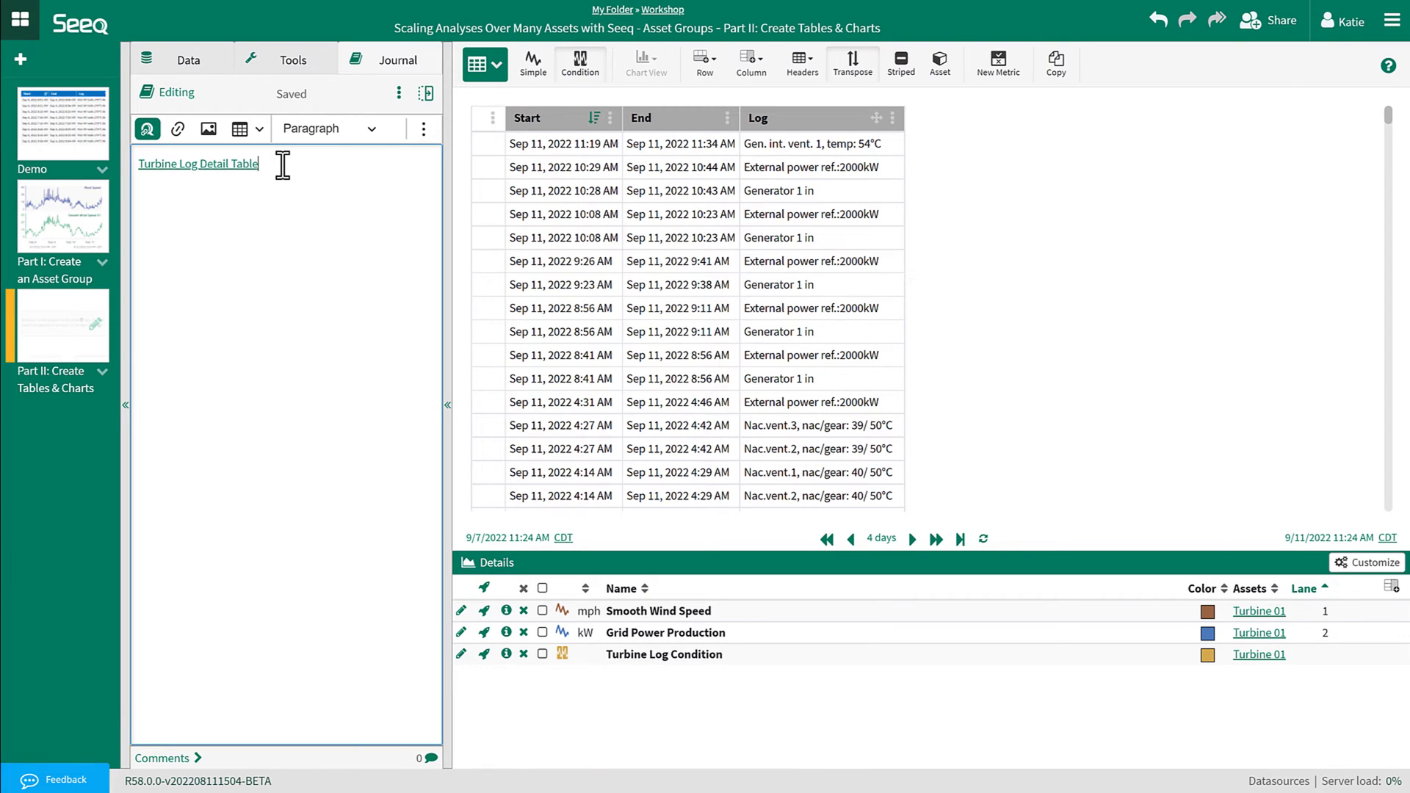
Step: Duplicate the Part II worksheet and name the copy 'Log Chart'
click(102, 372)
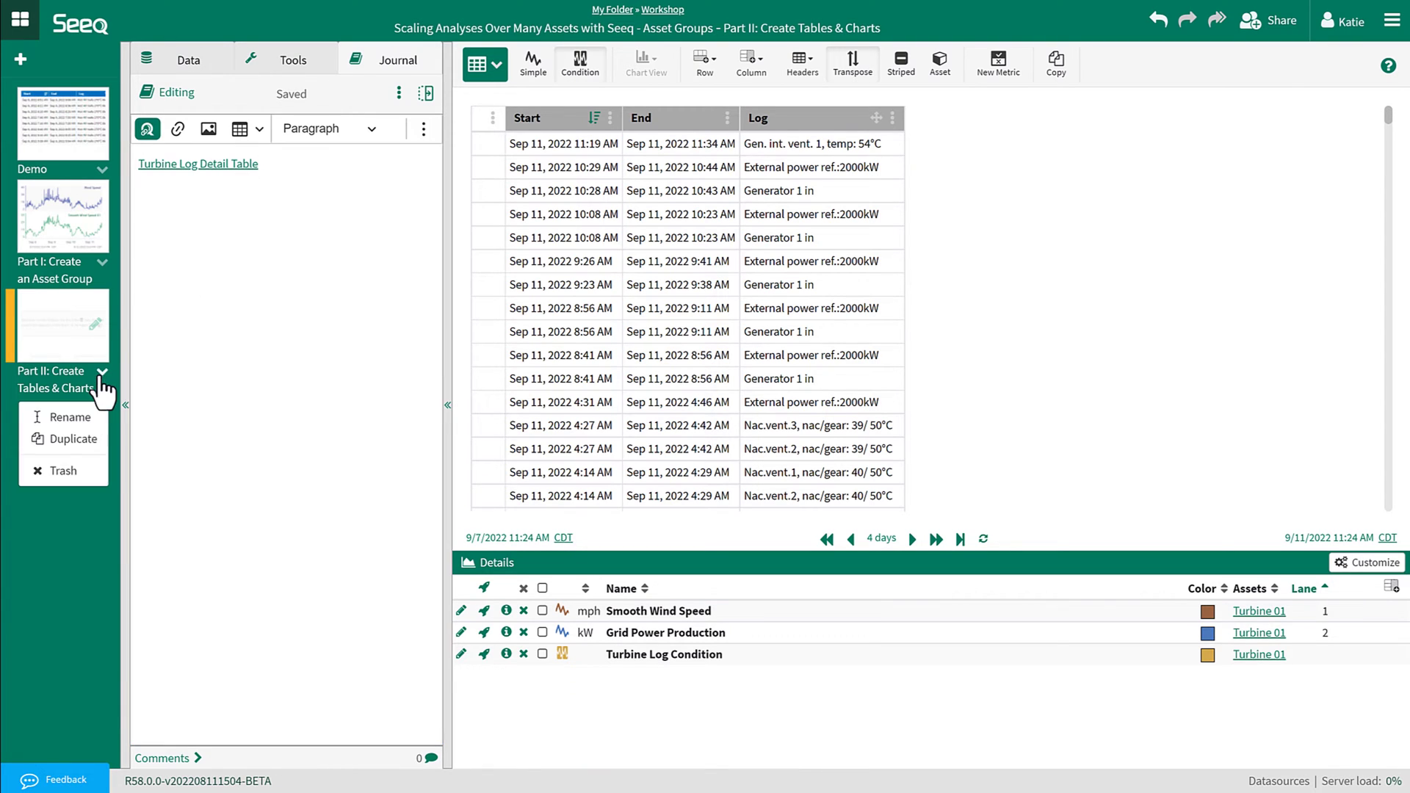
click(86, 442)
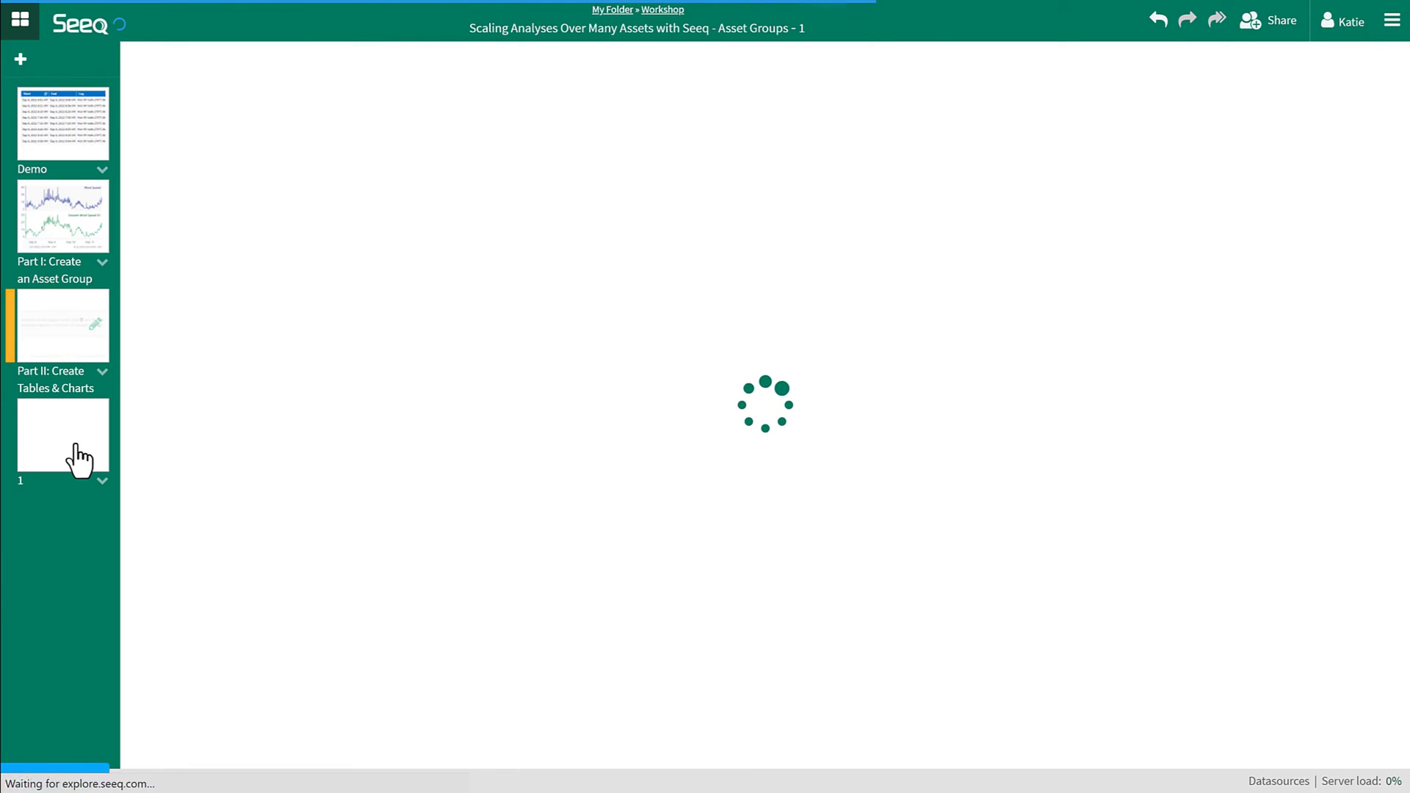
double_click(30, 484)
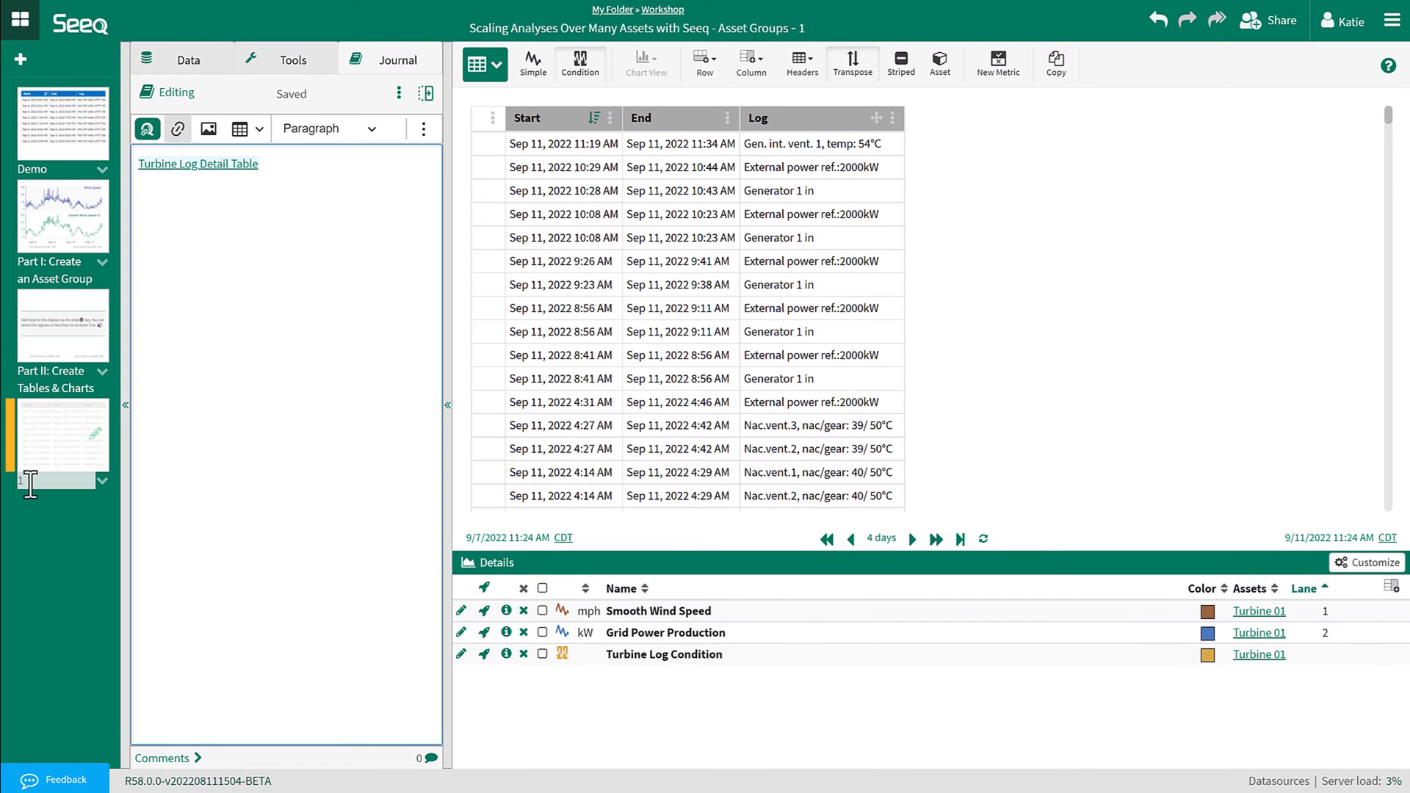
text(Lo)
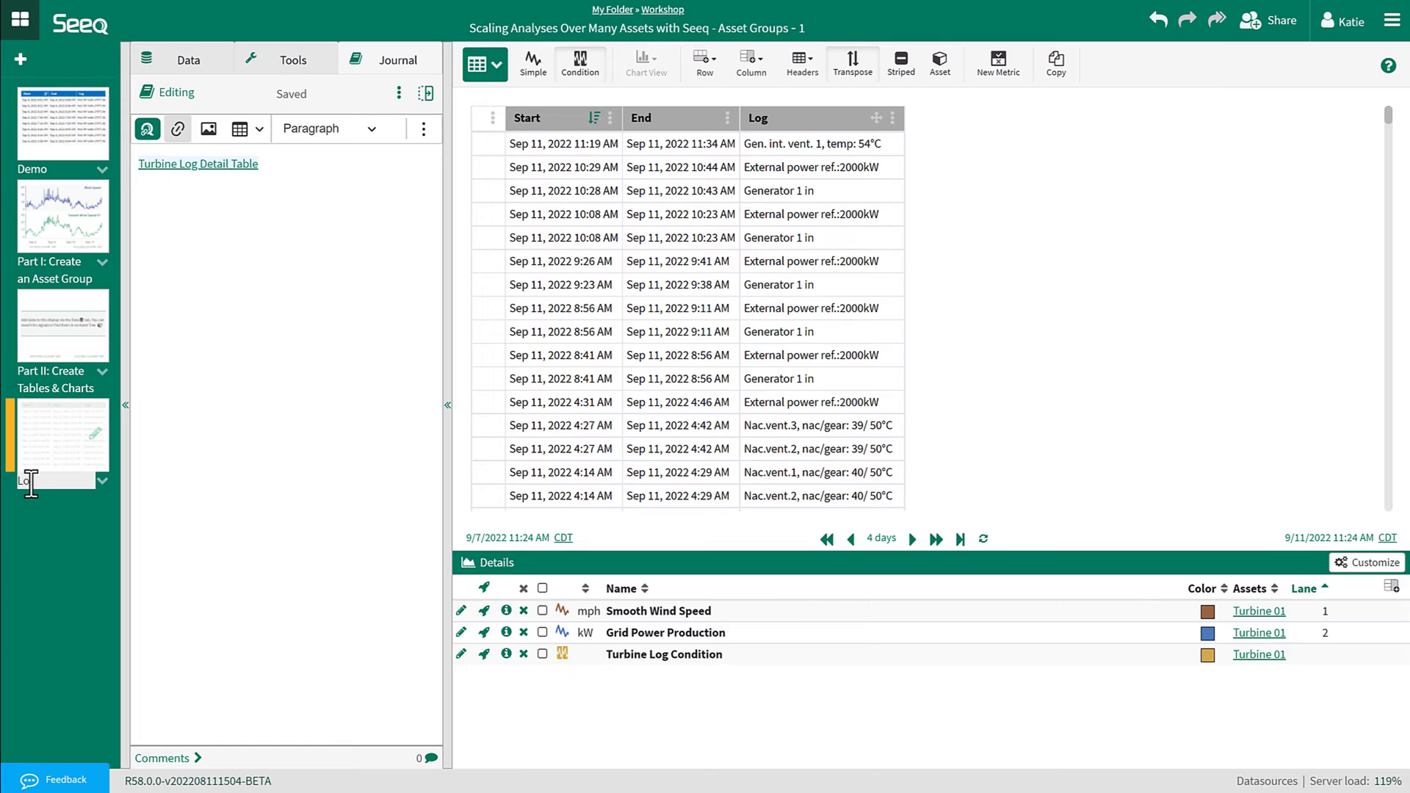
text(g Chart)
Step: Rename the original worksheet to 'Log Detail Table' and select the copied journal link text
double_click(71, 373)
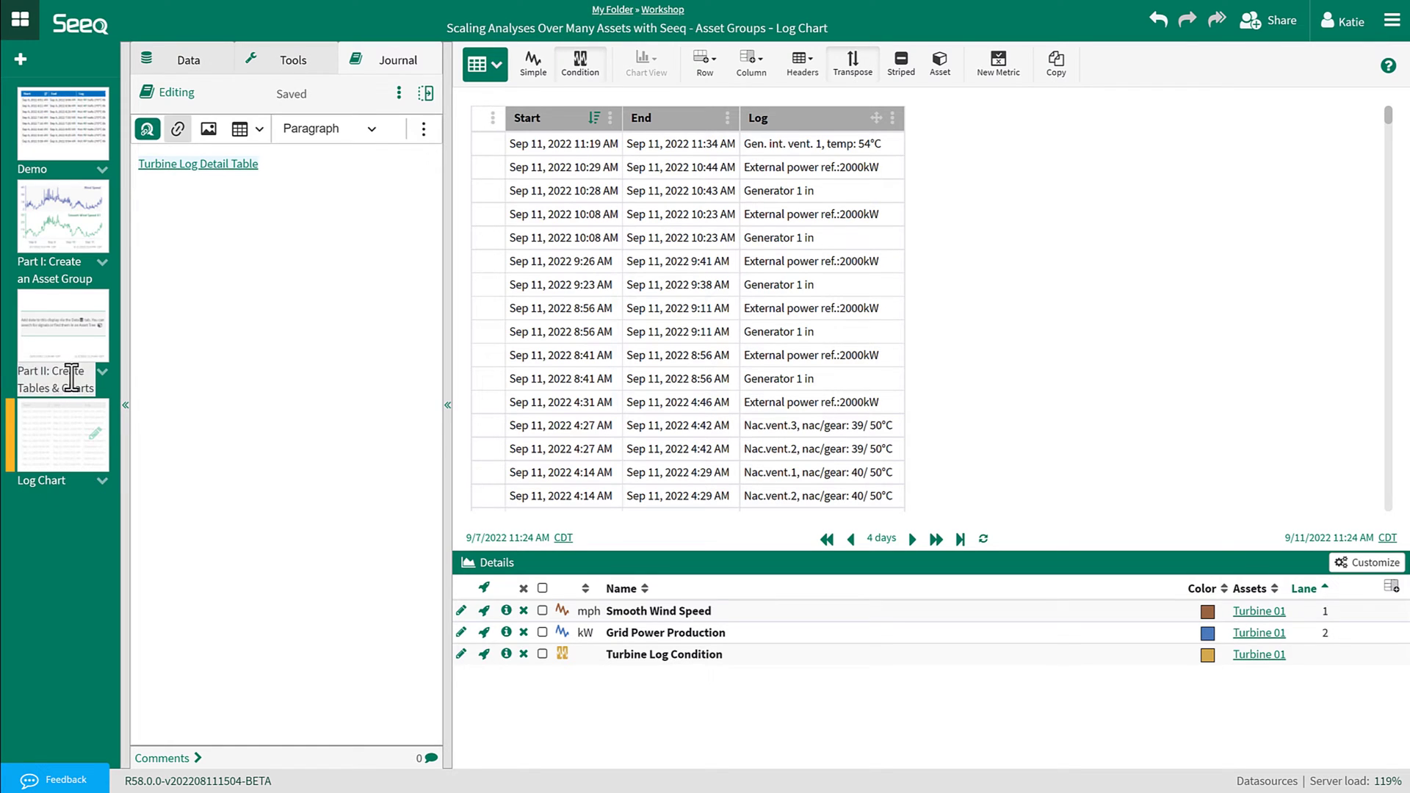
text(Log Detail Table)
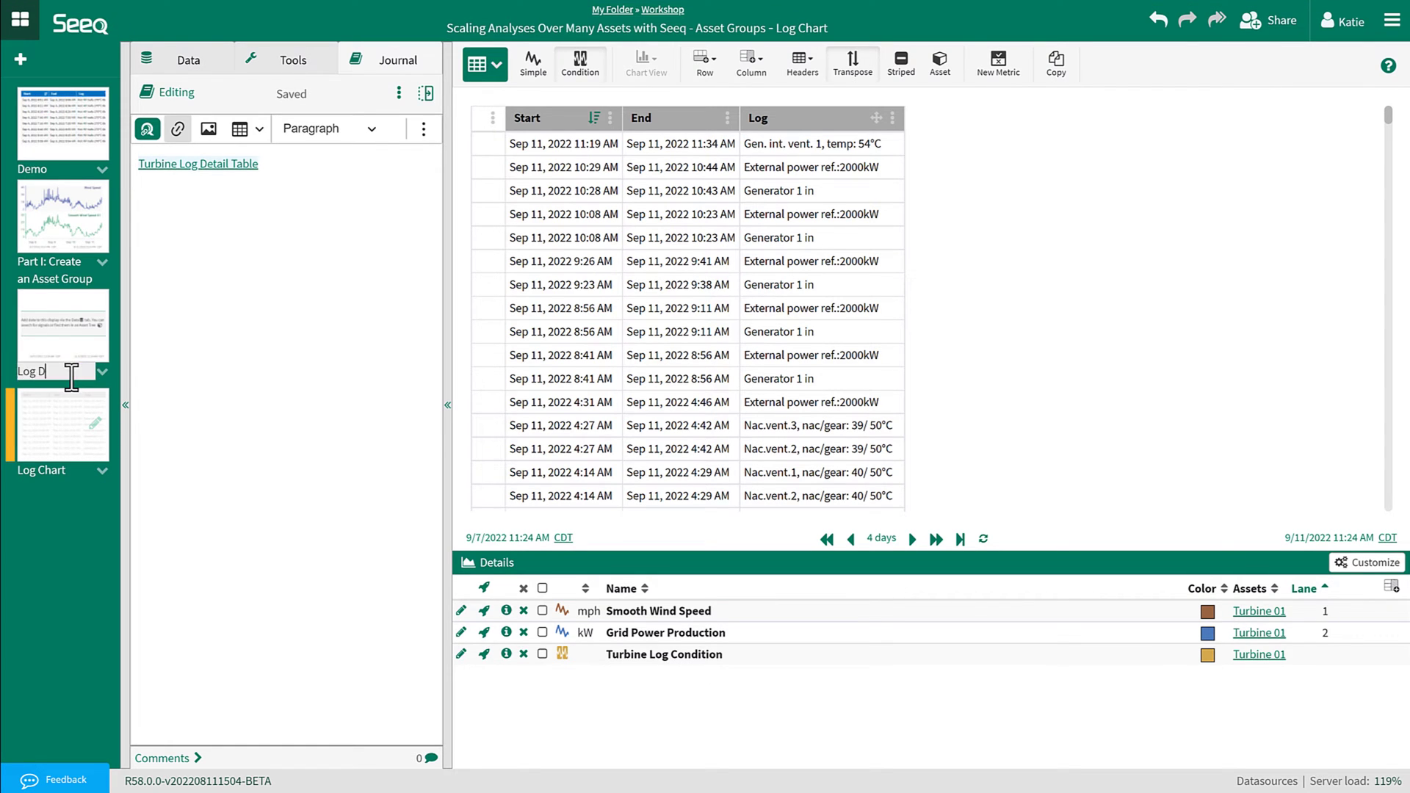
click(60, 454)
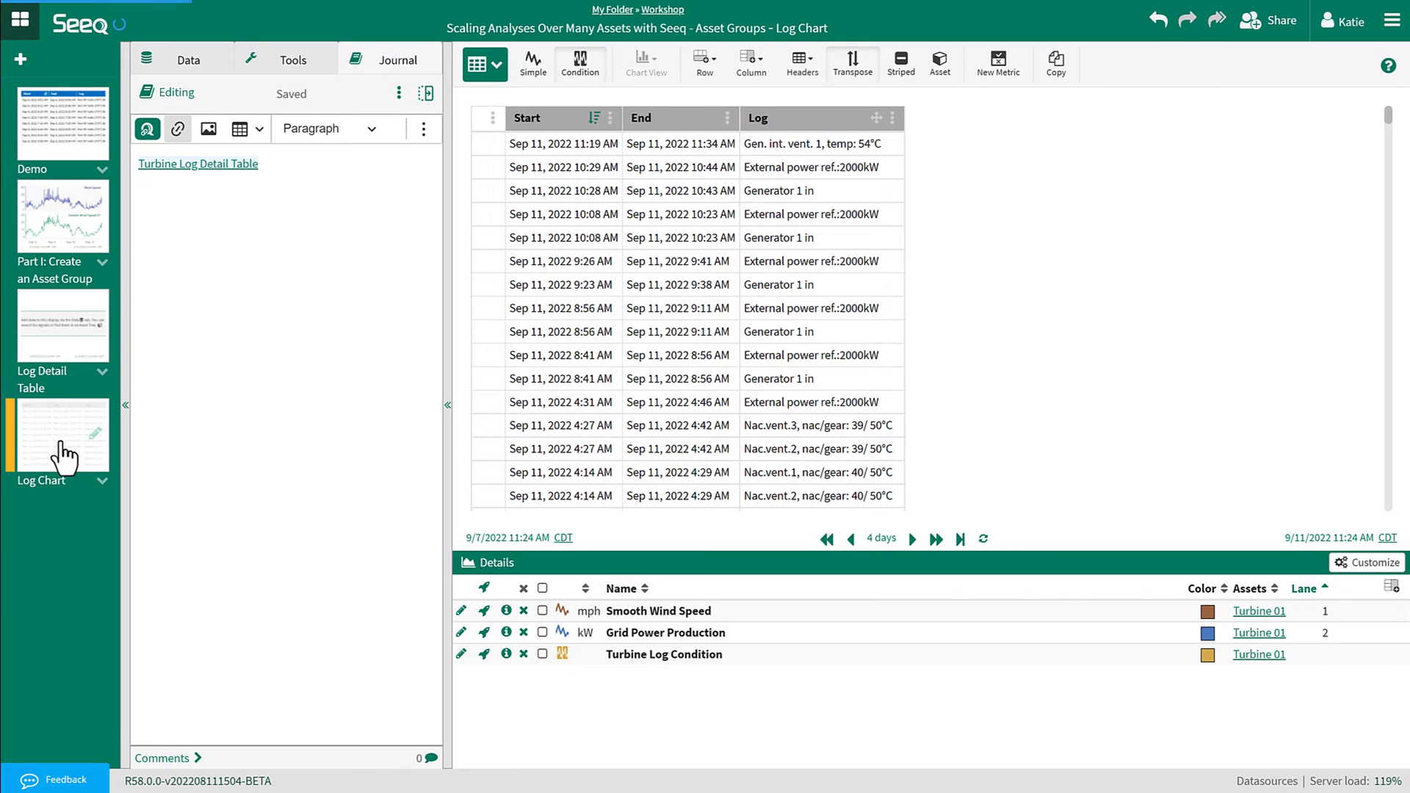
drag(325, 205, 114, 165)
Step: Delete the copied journal link and make the table a simple summary of Turbine Log Condition
key(BackSpace)
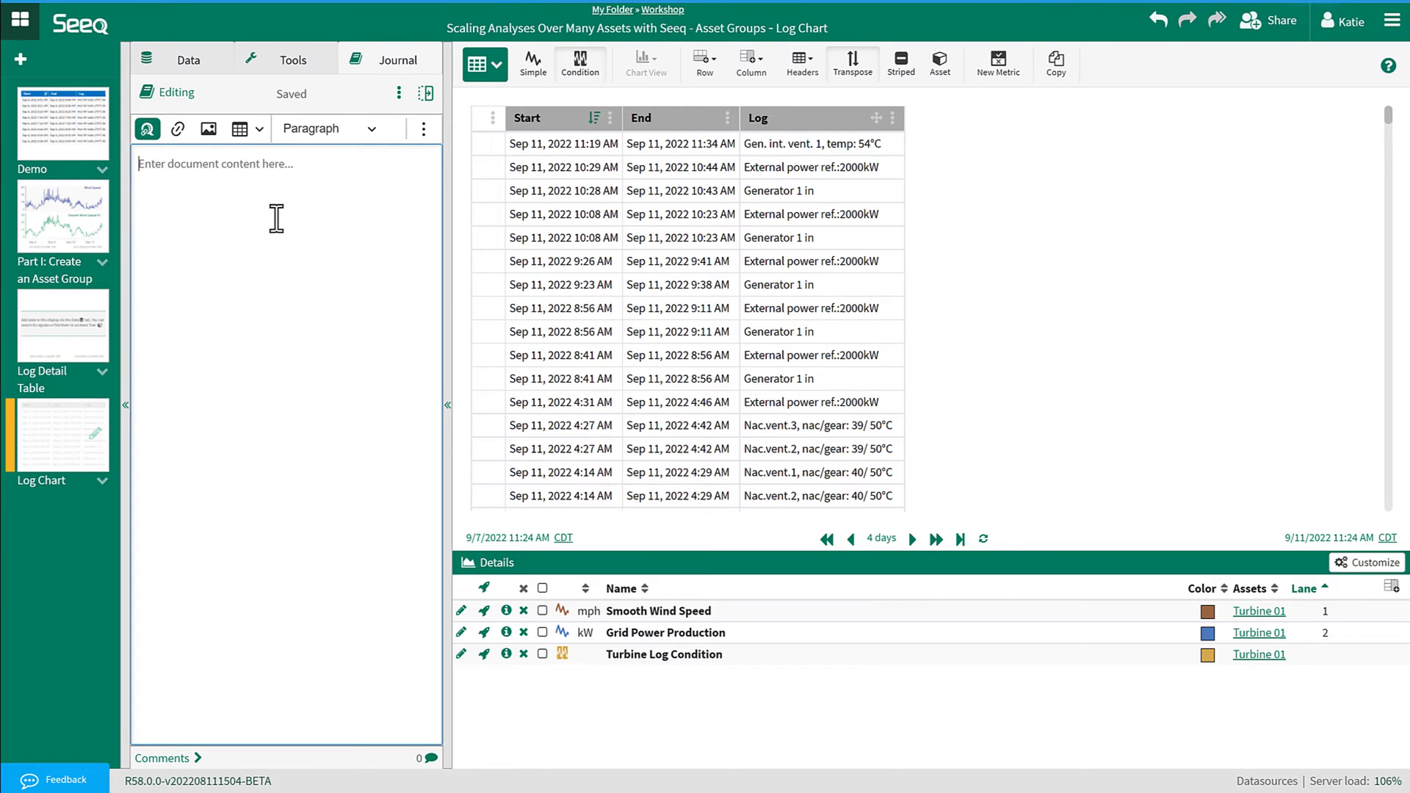
click(538, 66)
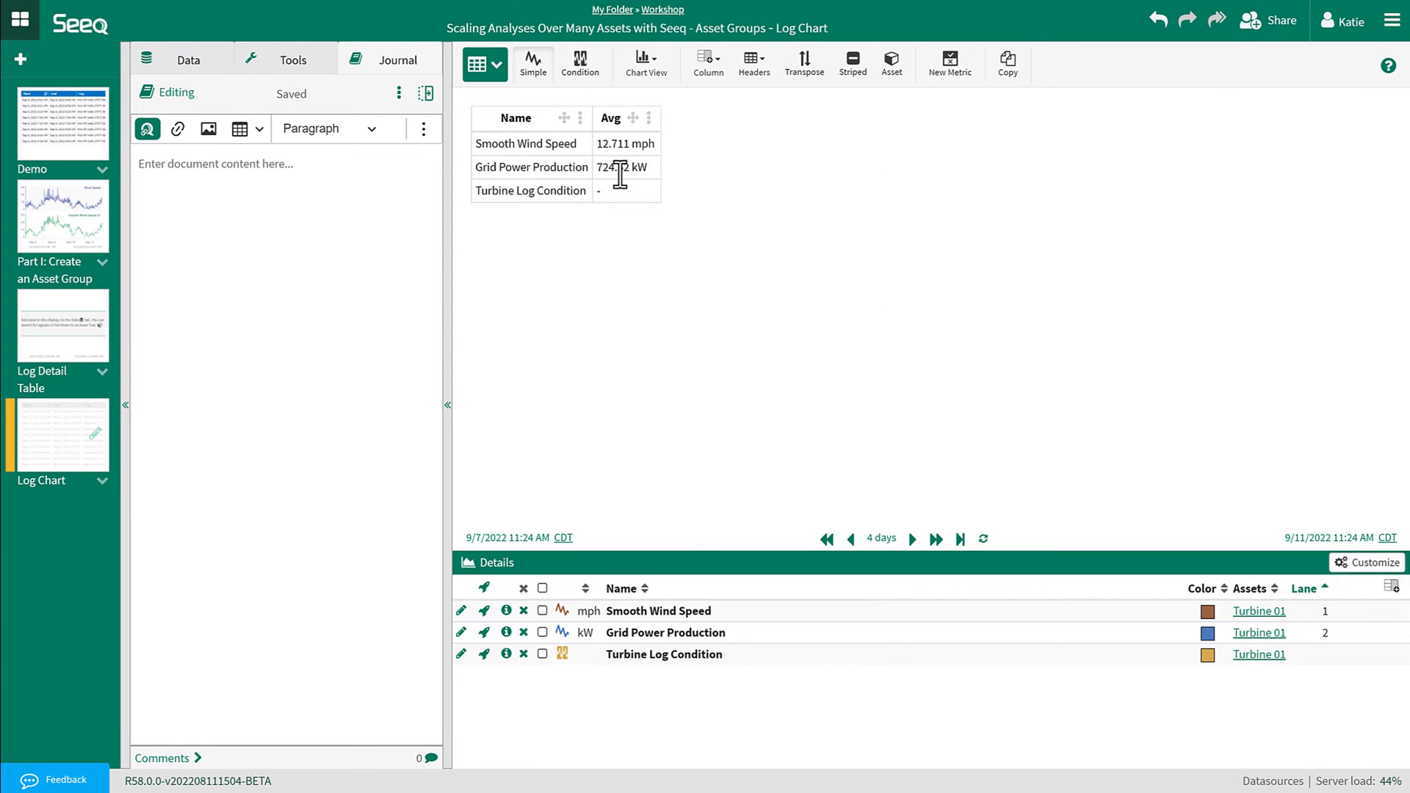
click(543, 654)
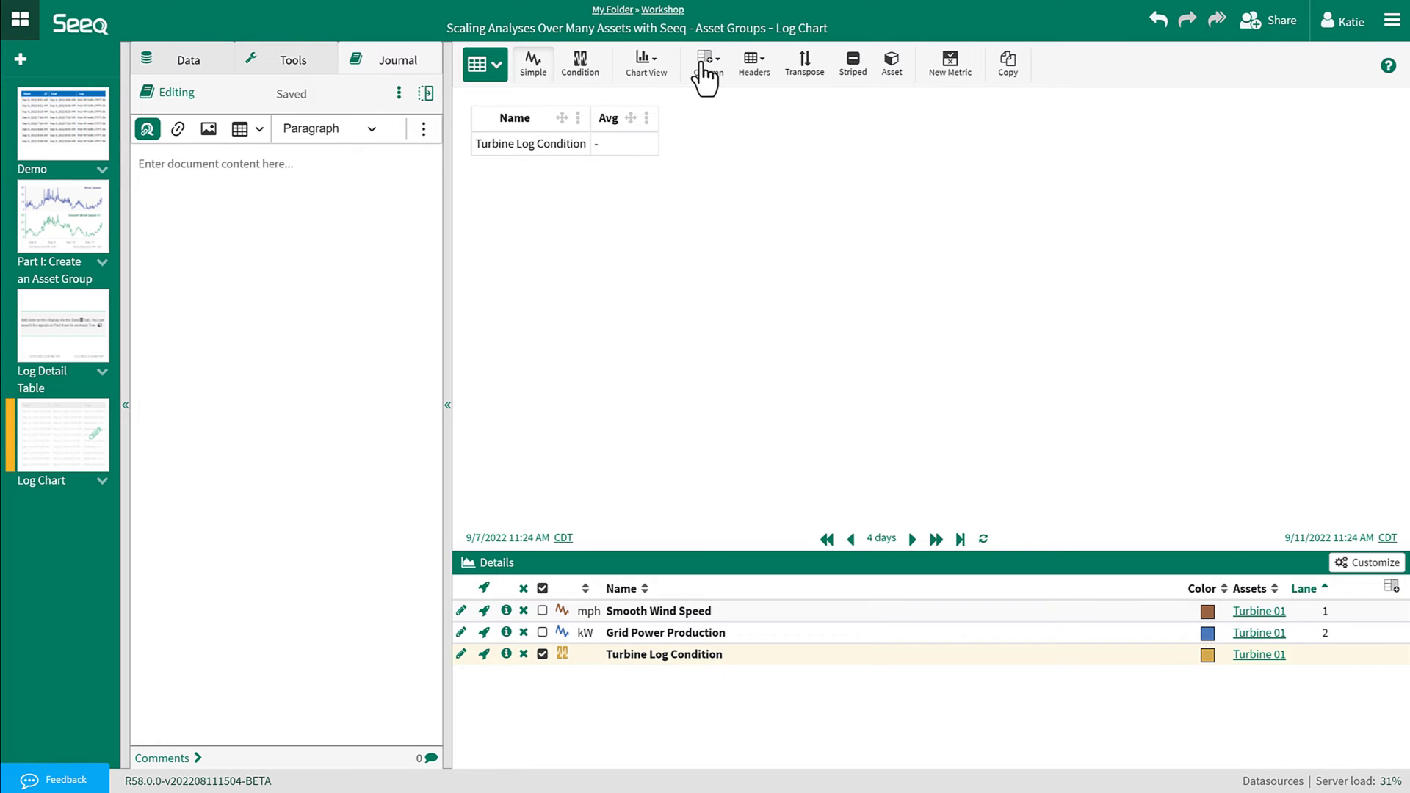
Step: Replace the table's Average column with a Count column
click(705, 72)
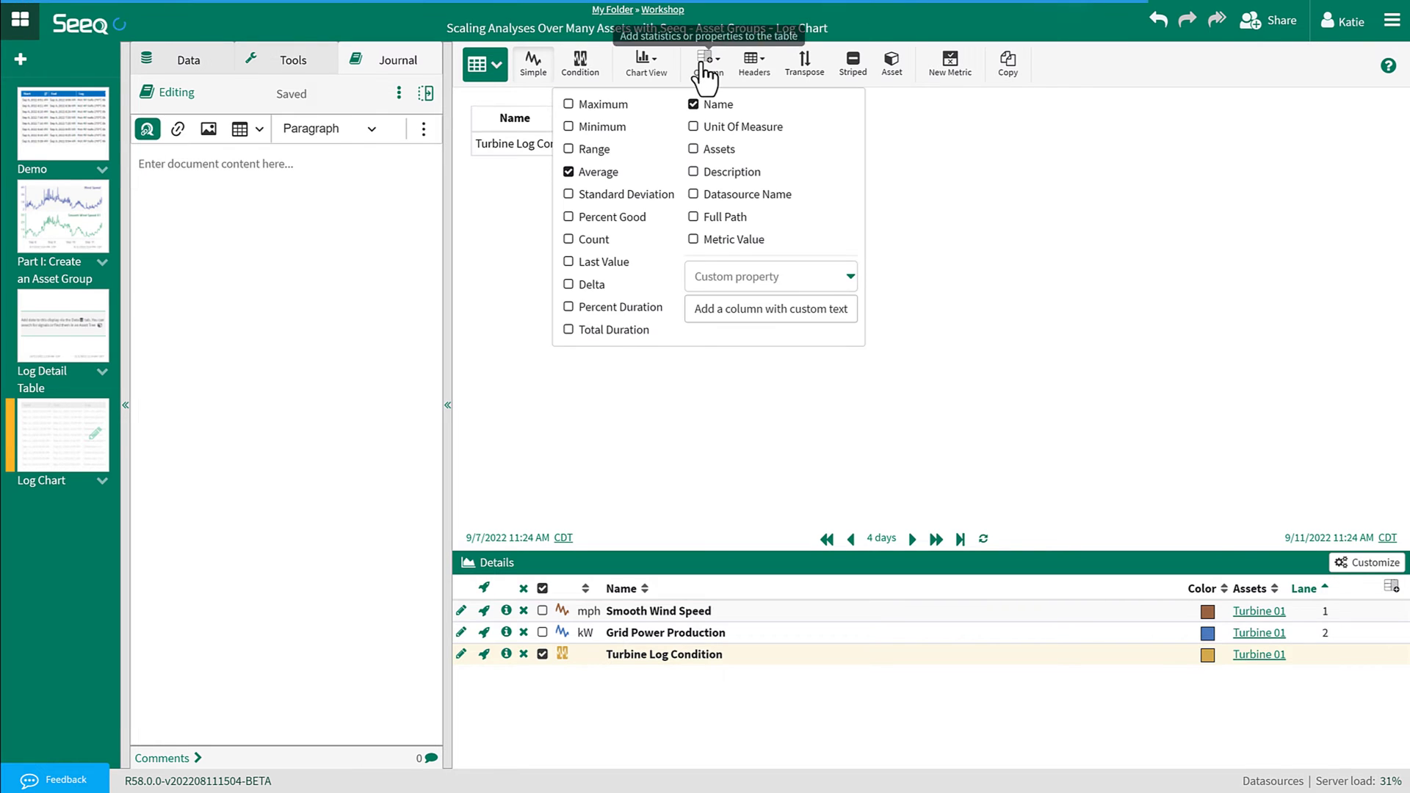
click(569, 172)
click(567, 241)
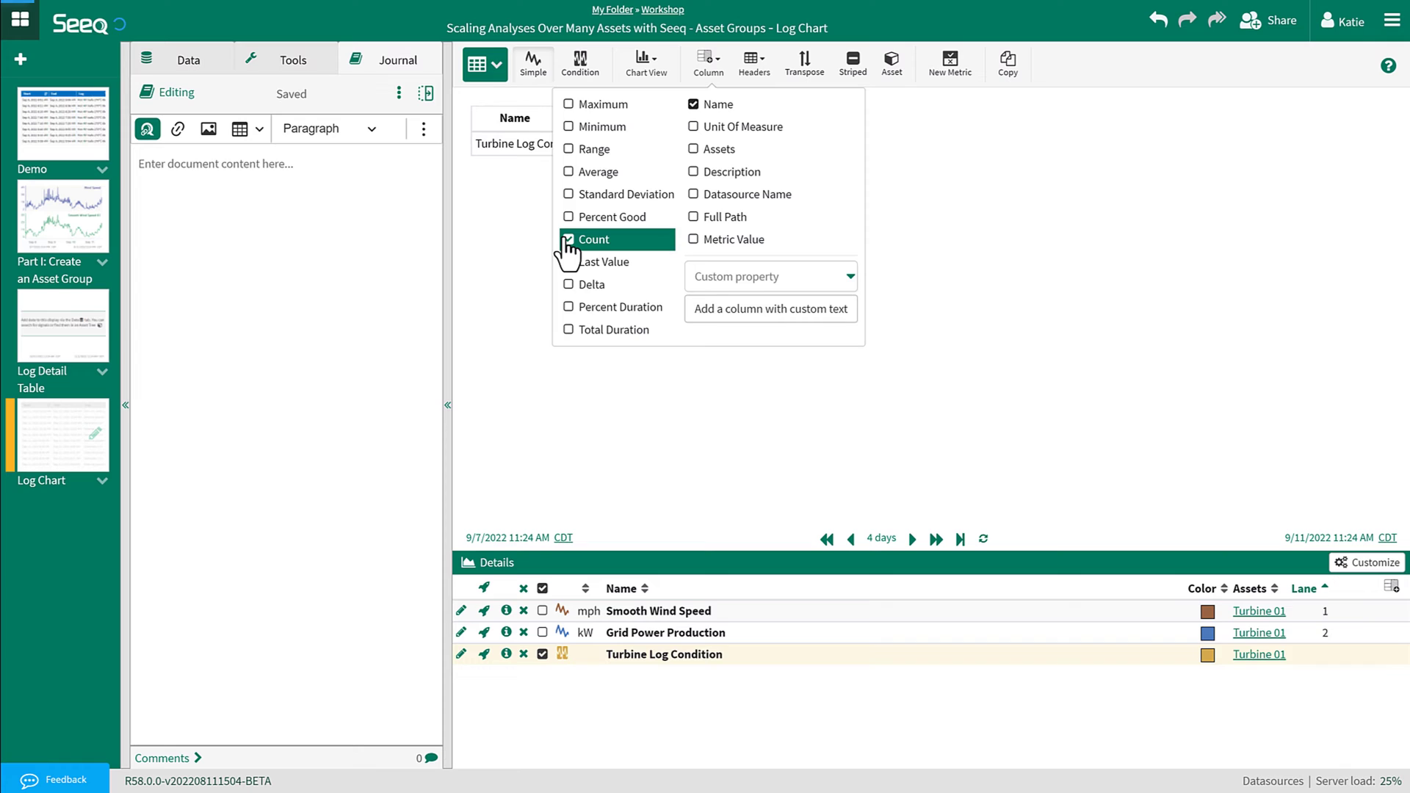
click(522, 237)
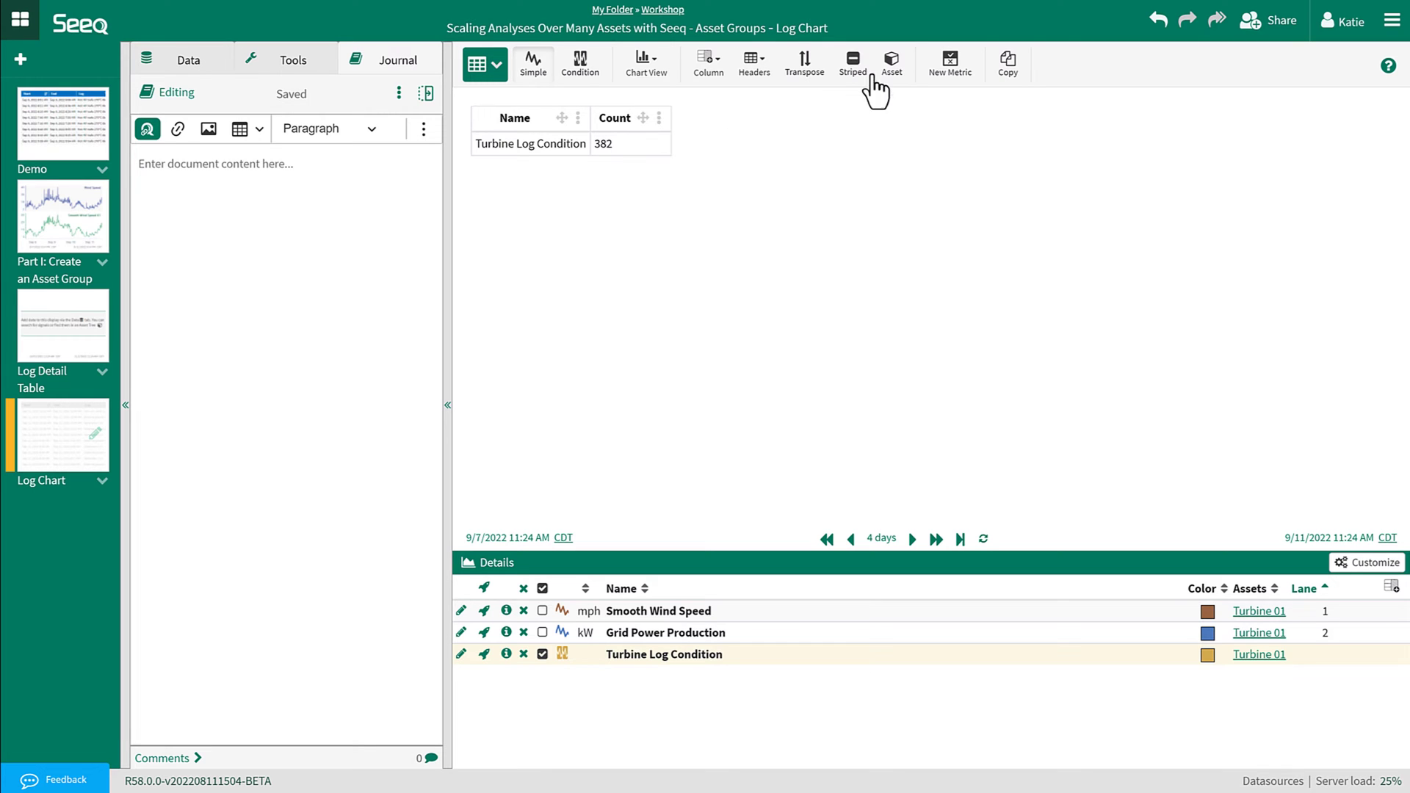
Step: Spread the count table across assets using Turbine Analysis as the parent asset
click(892, 60)
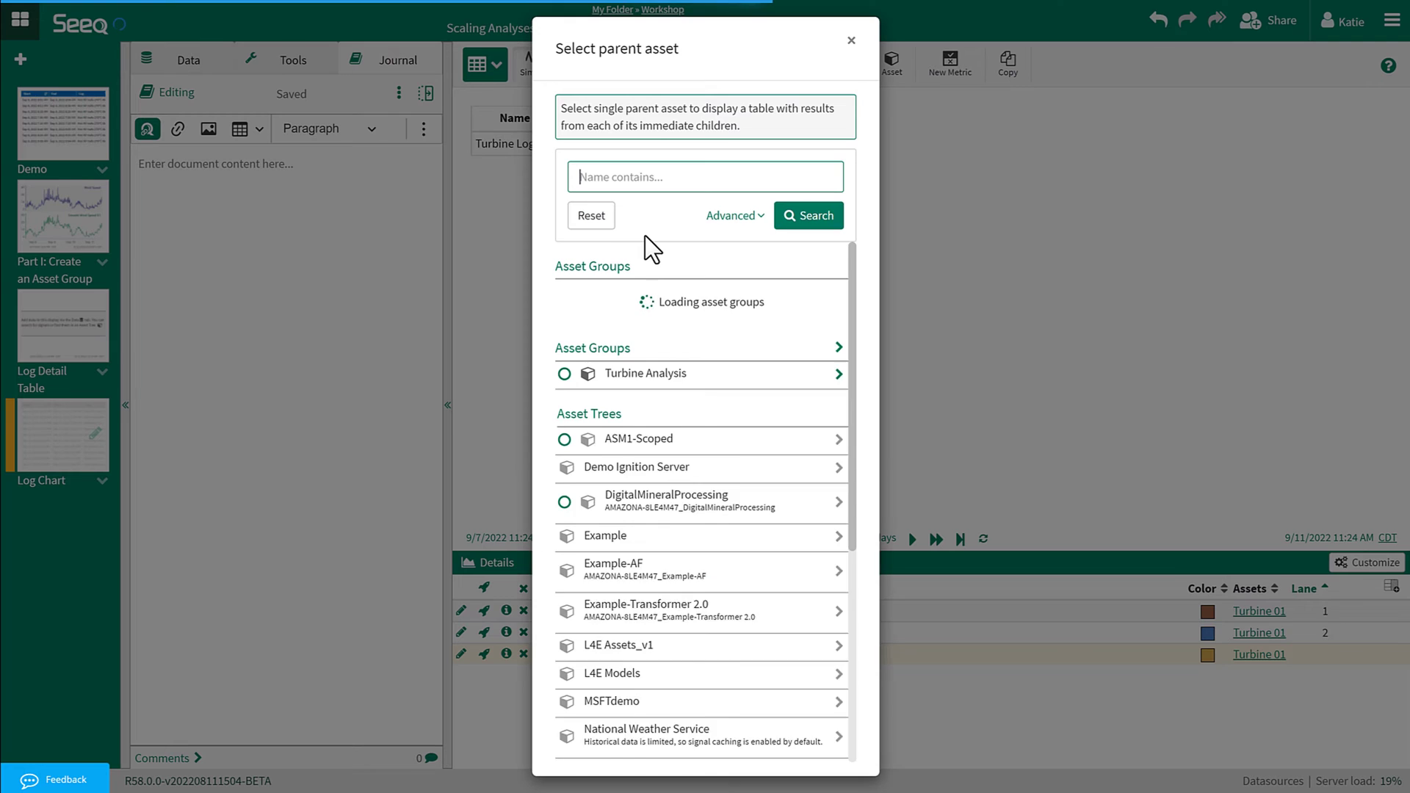
click(566, 289)
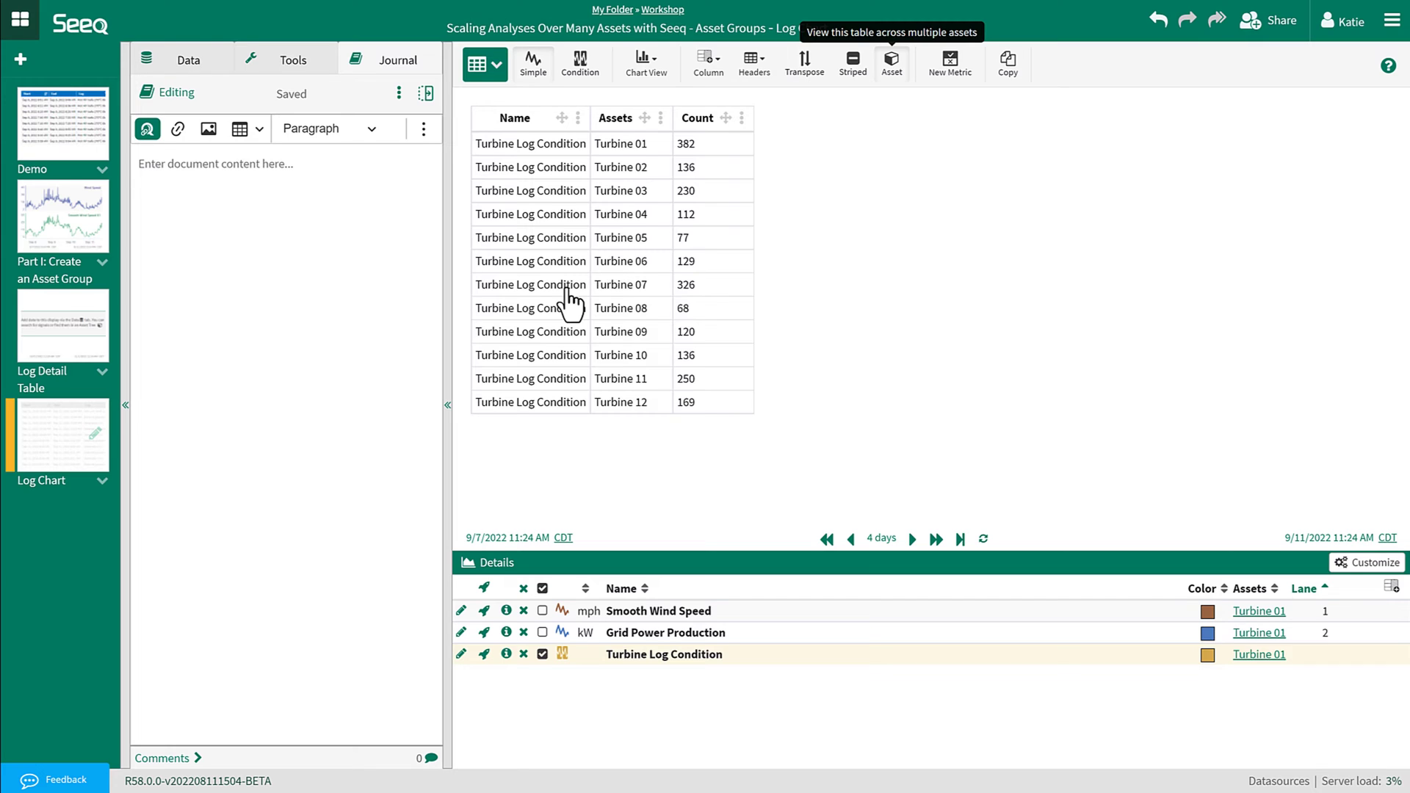
Step: Turn the count table into a column chart, with series named by Assets and Count as category
click(646, 65)
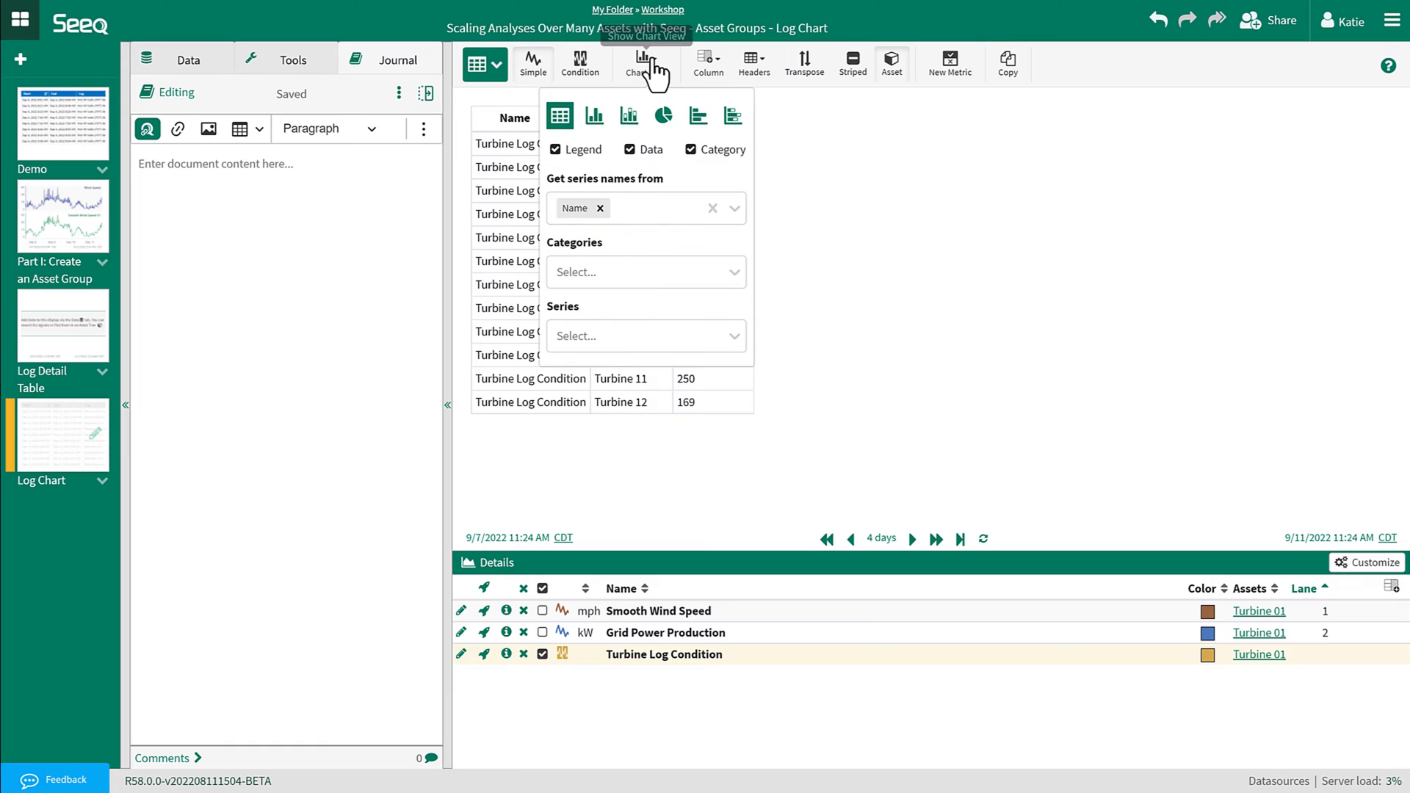
click(600, 207)
click(600, 209)
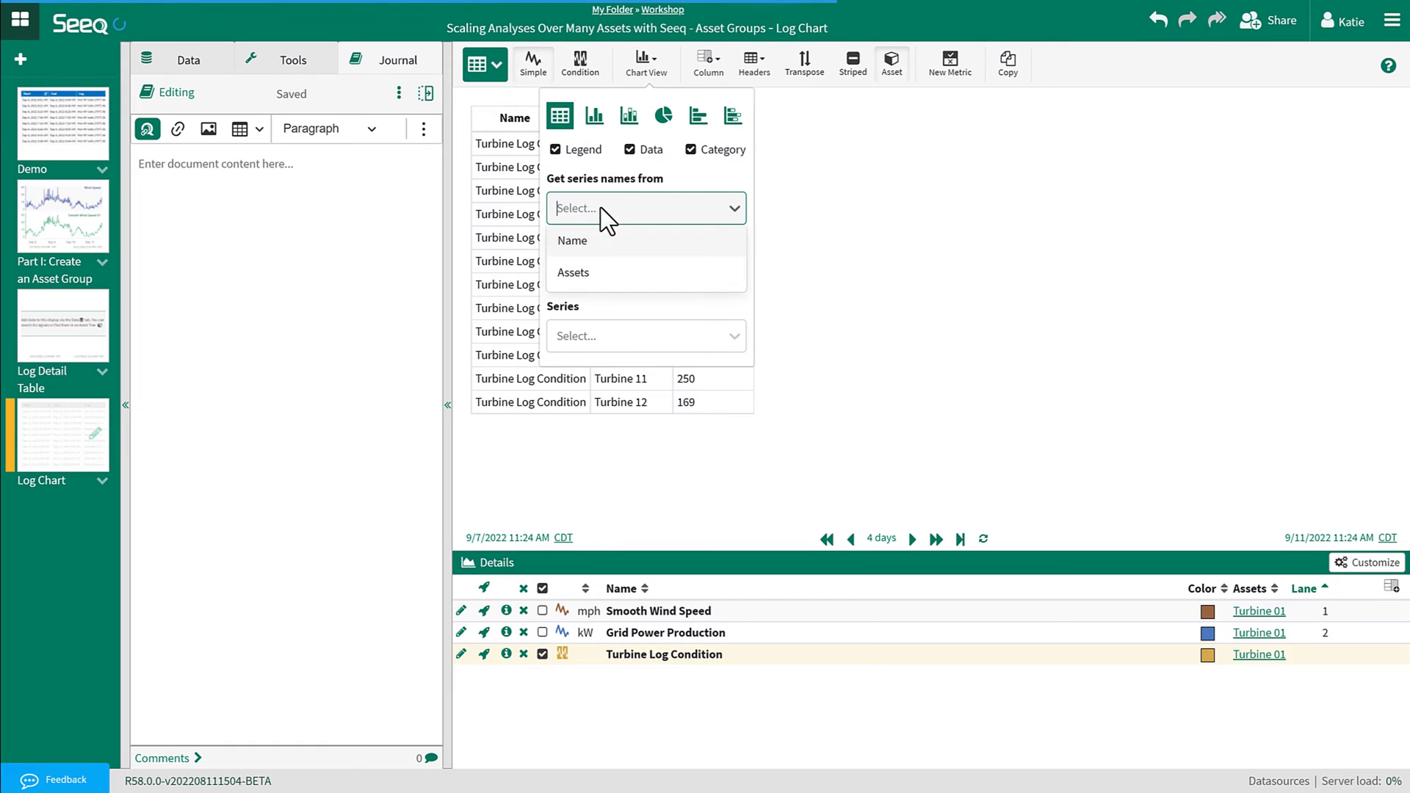
click(592, 273)
click(593, 267)
click(588, 311)
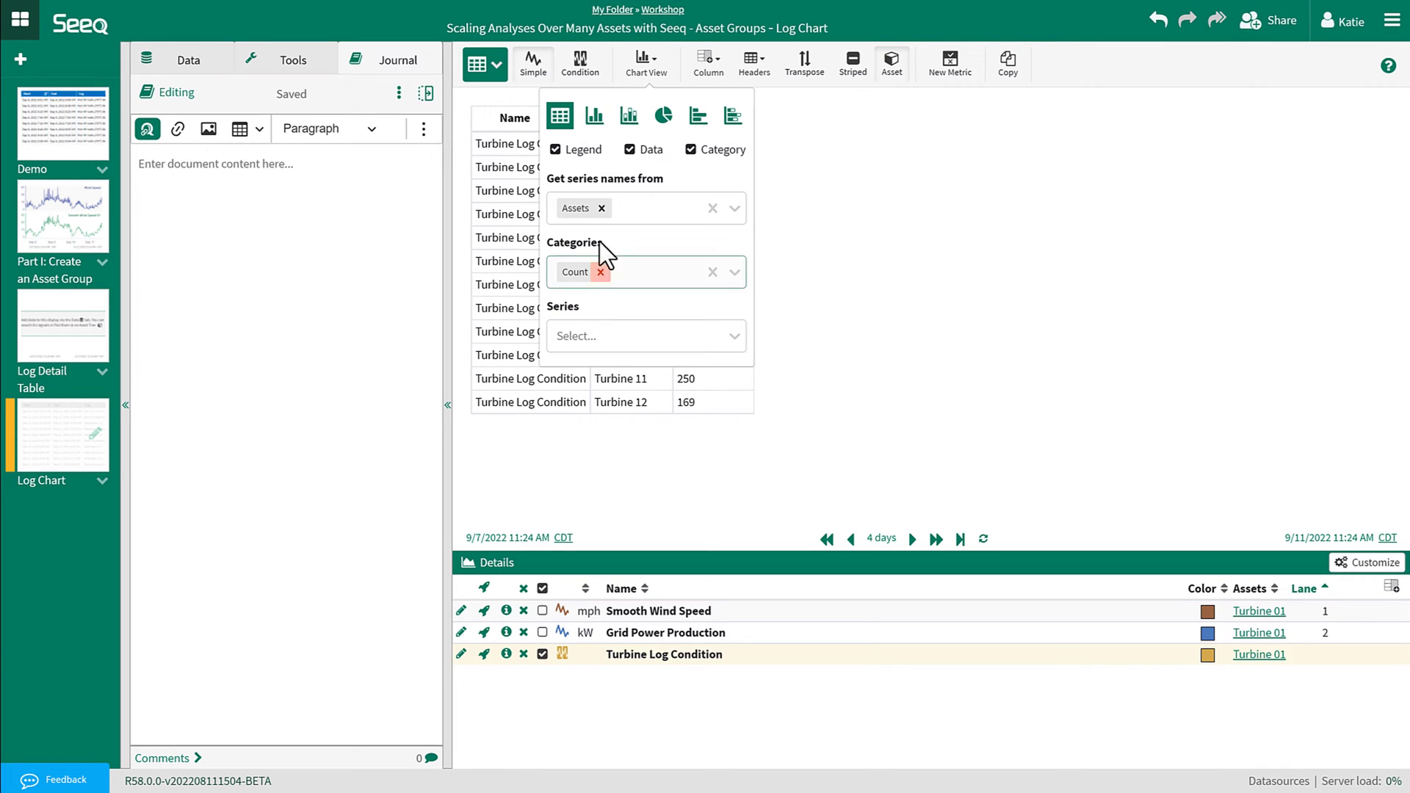
click(592, 121)
click(807, 98)
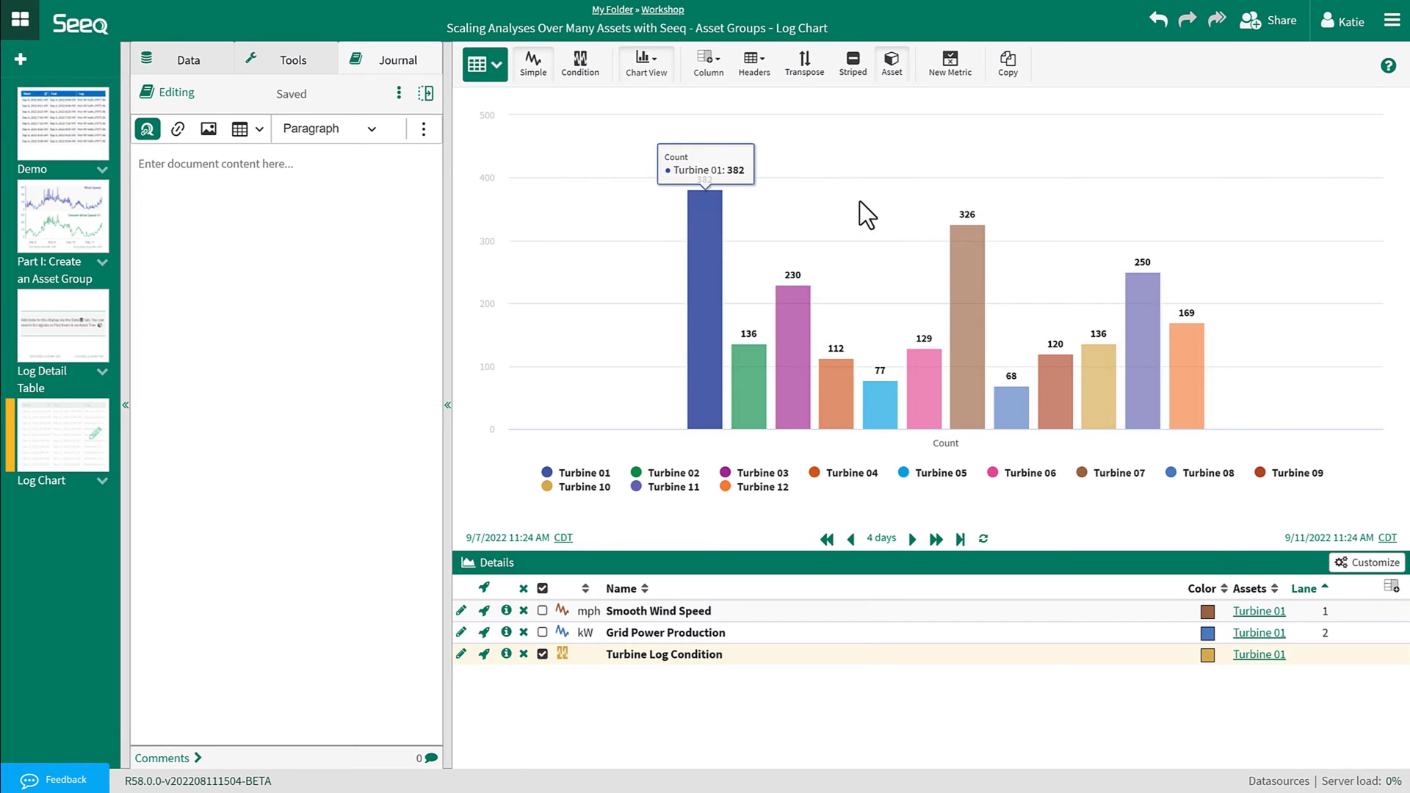
mouse_move(958, 266)
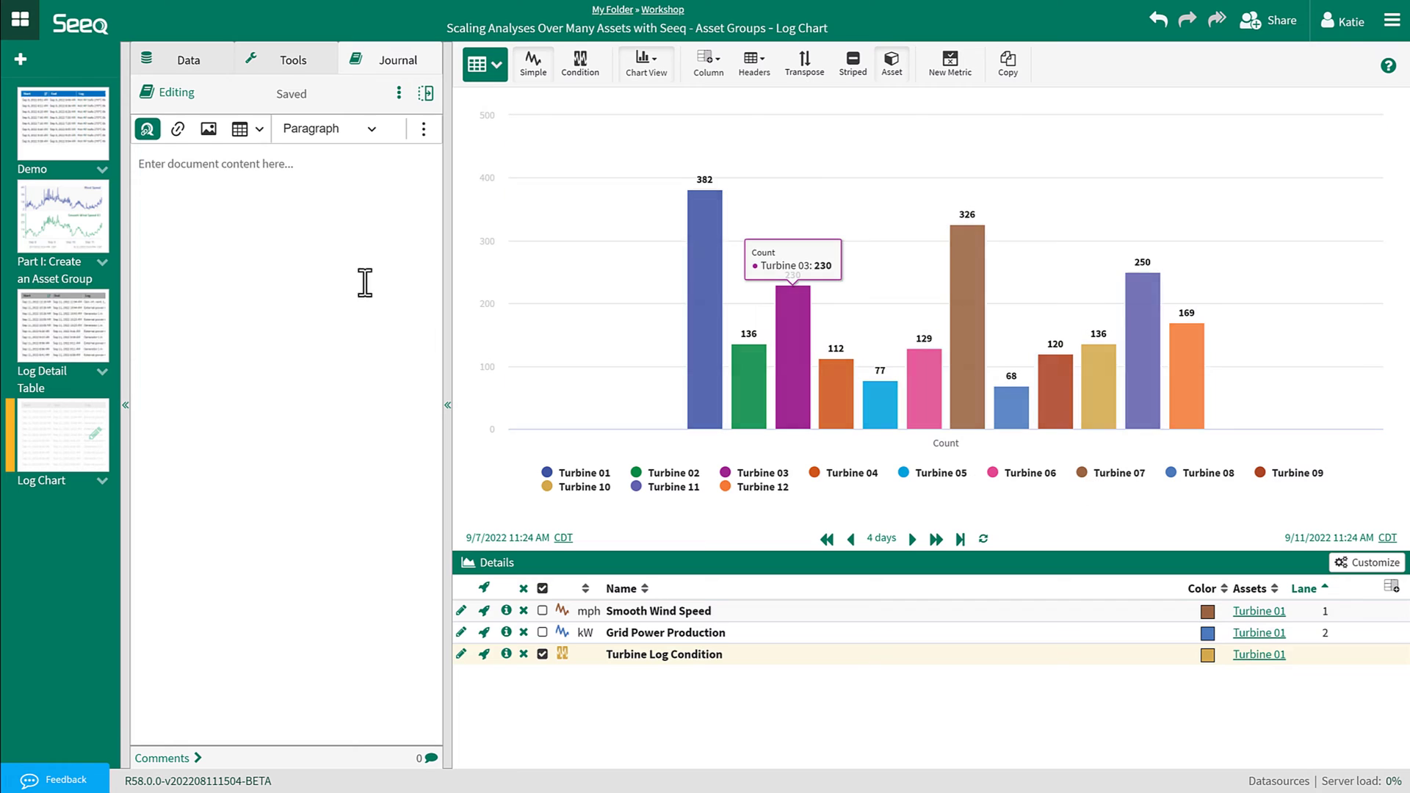
Step: Write 'Log Chart' in the journal and link it to the current column chart view
click(260, 163)
text(Log Chart)
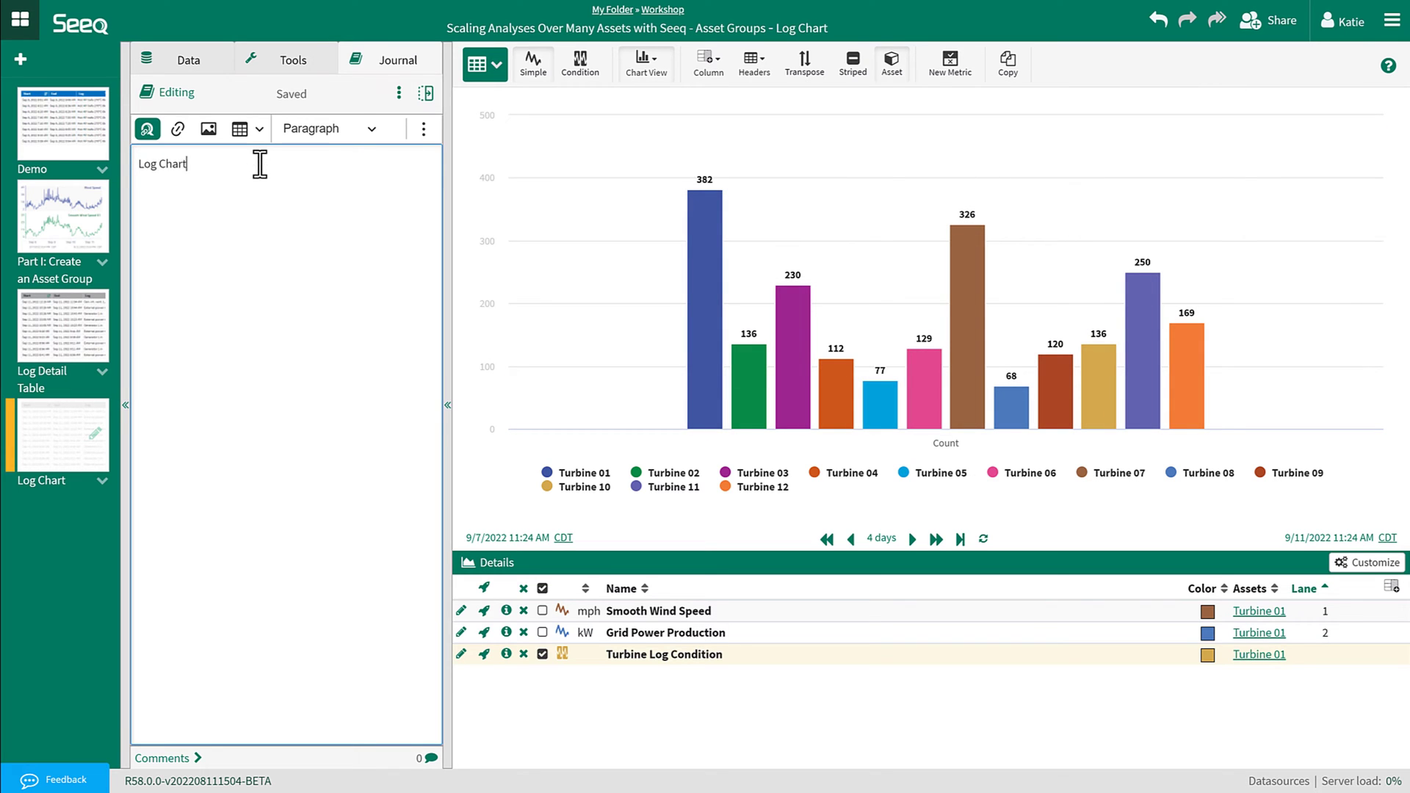
click(146, 129)
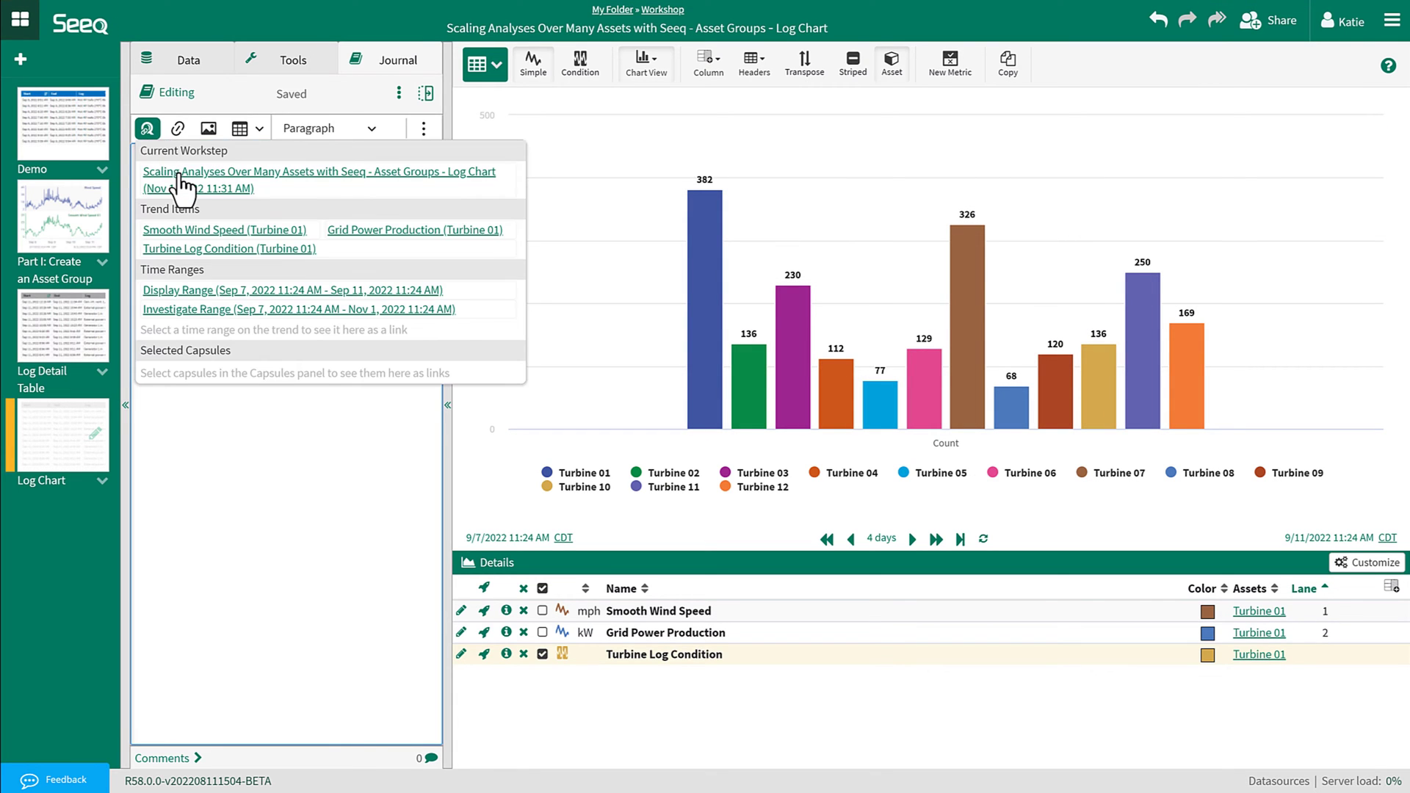
click(180, 177)
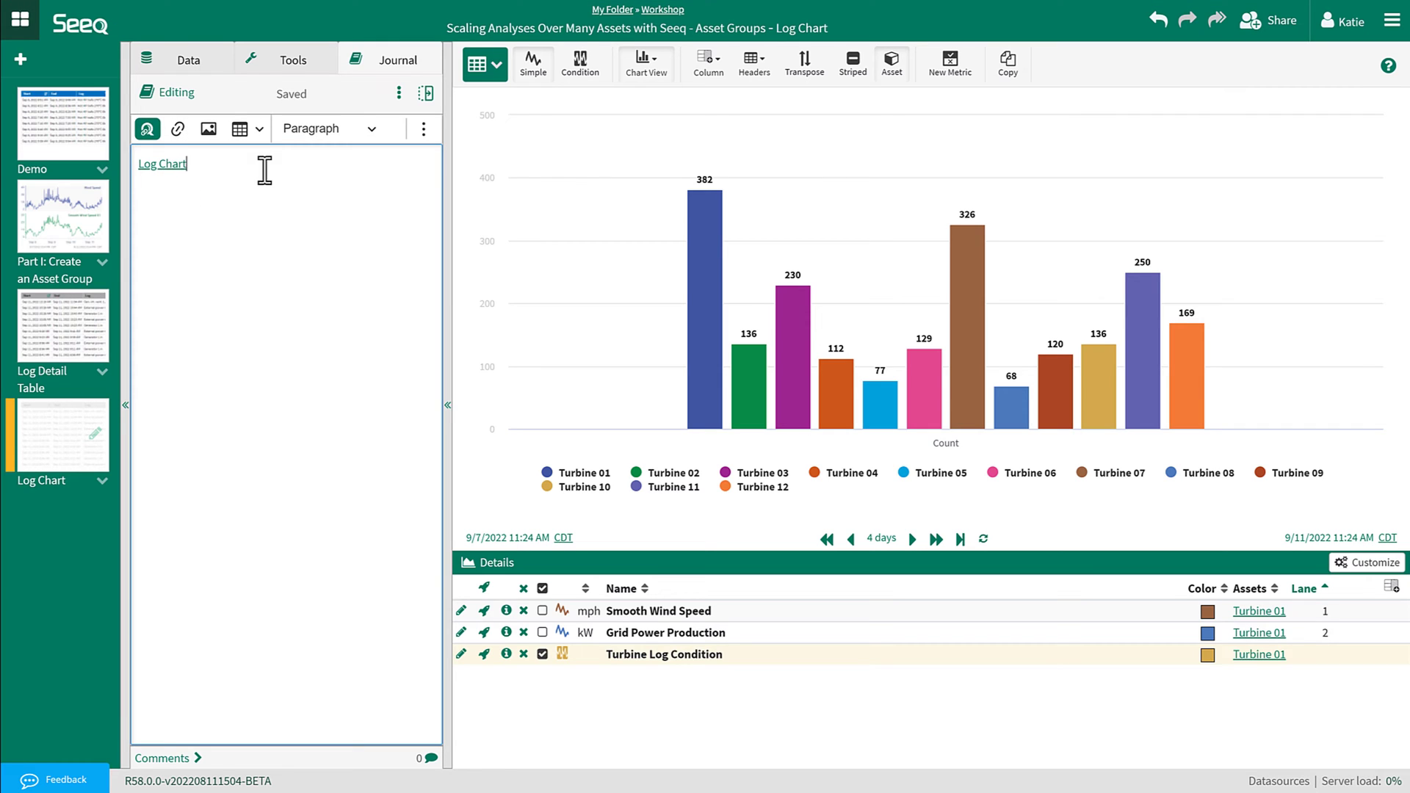
Step: Switch back to the table, add a linked 'Log Count Table' journal entry, then restore the chart
click(645, 63)
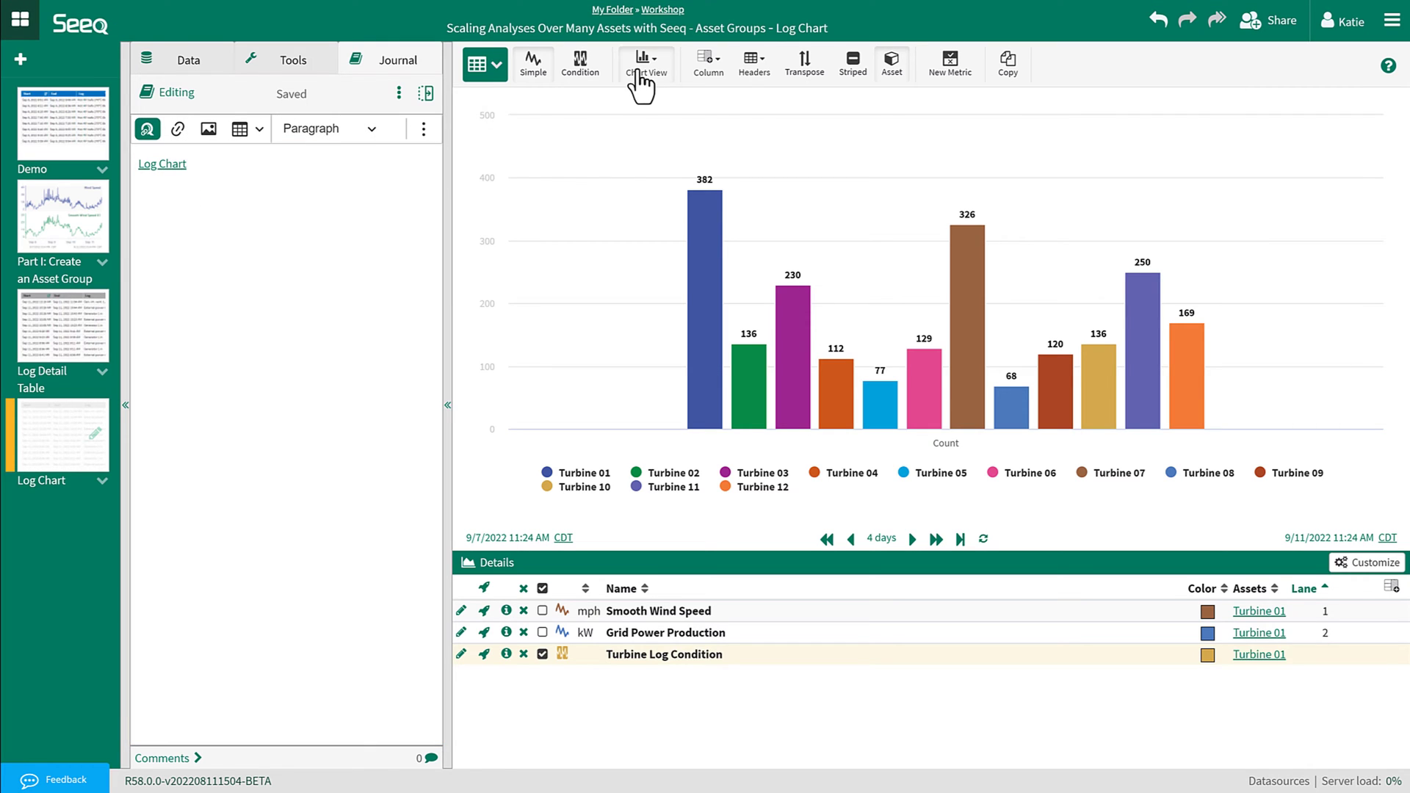
click(560, 118)
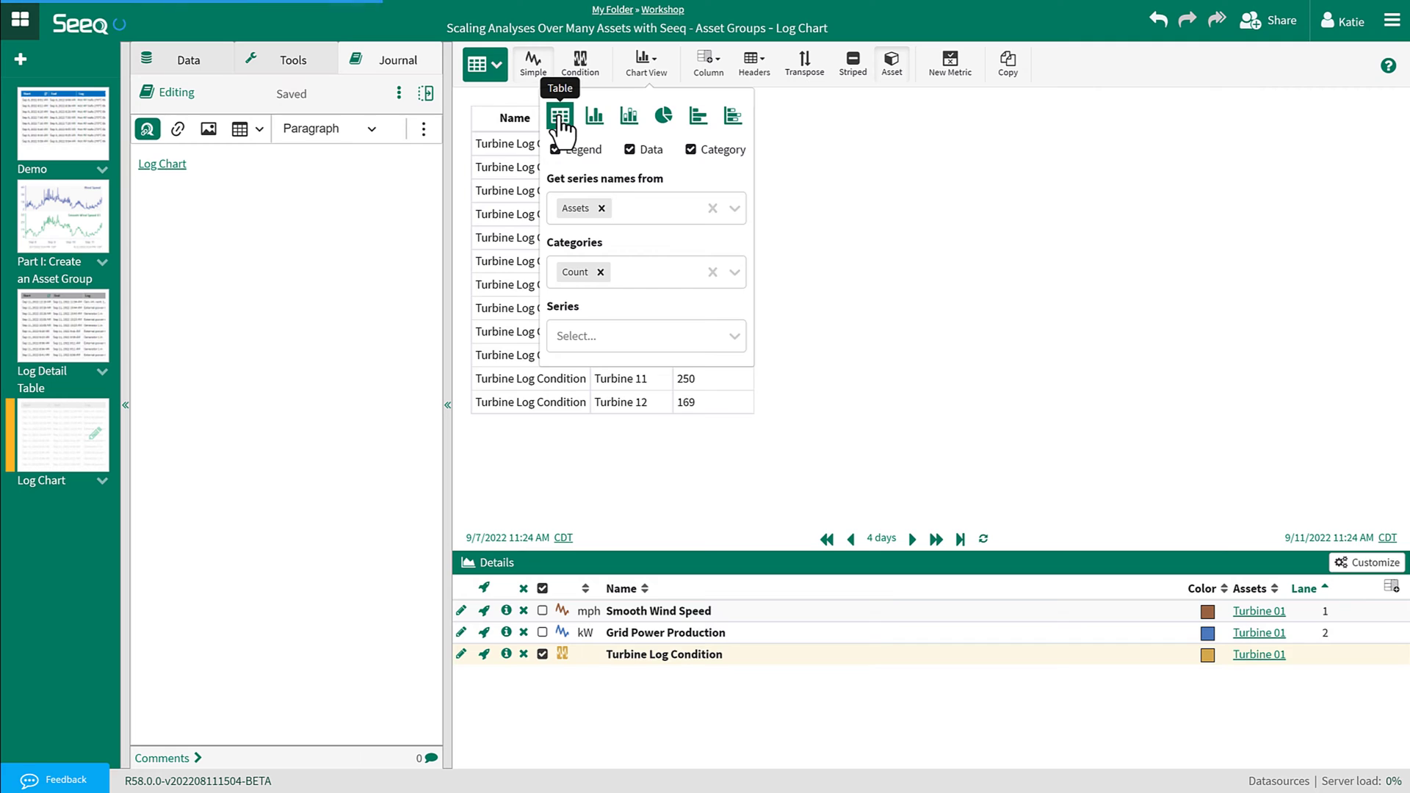
click(285, 173)
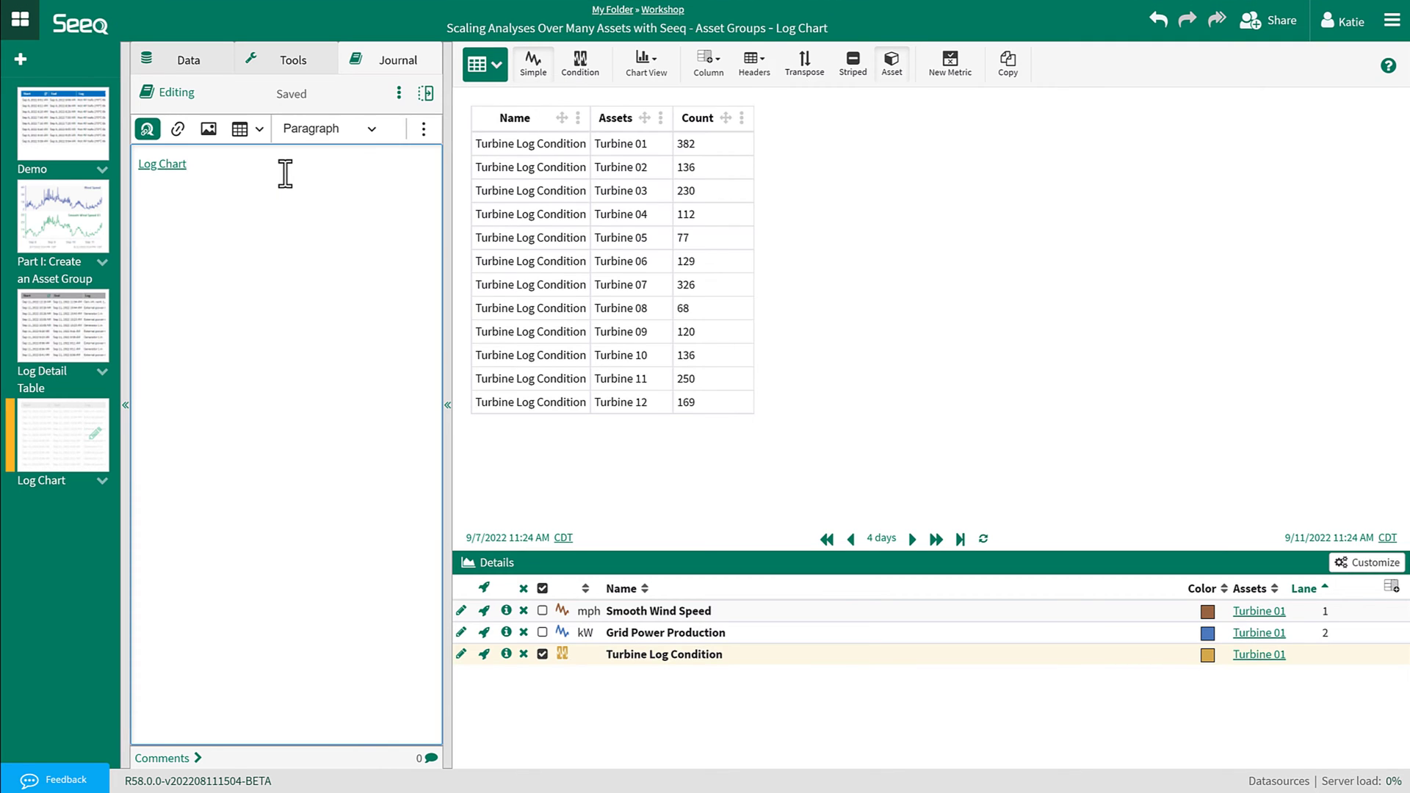
key(Return)
text(Log Count Table)
drag(242, 189, 123, 192)
click(178, 129)
click(189, 183)
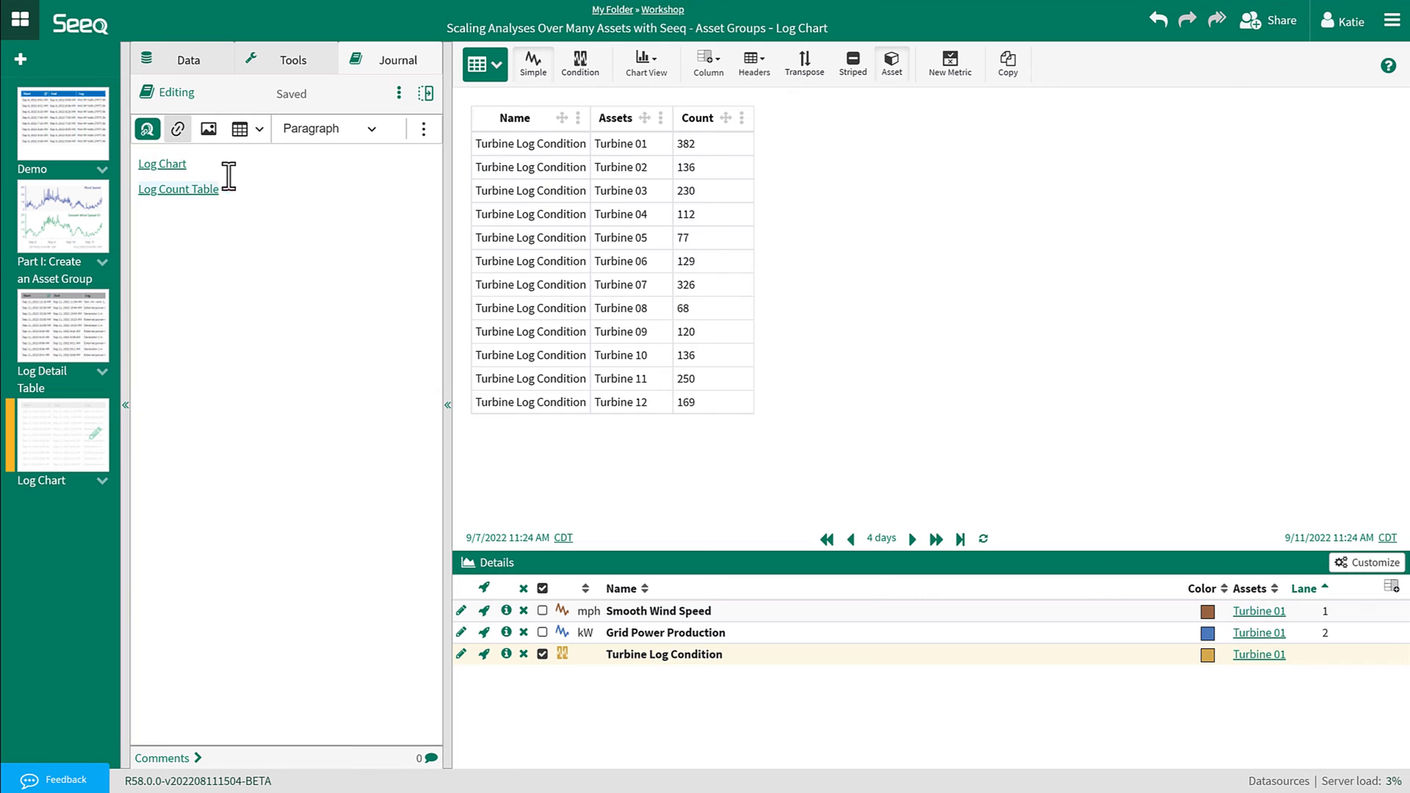
click(173, 164)
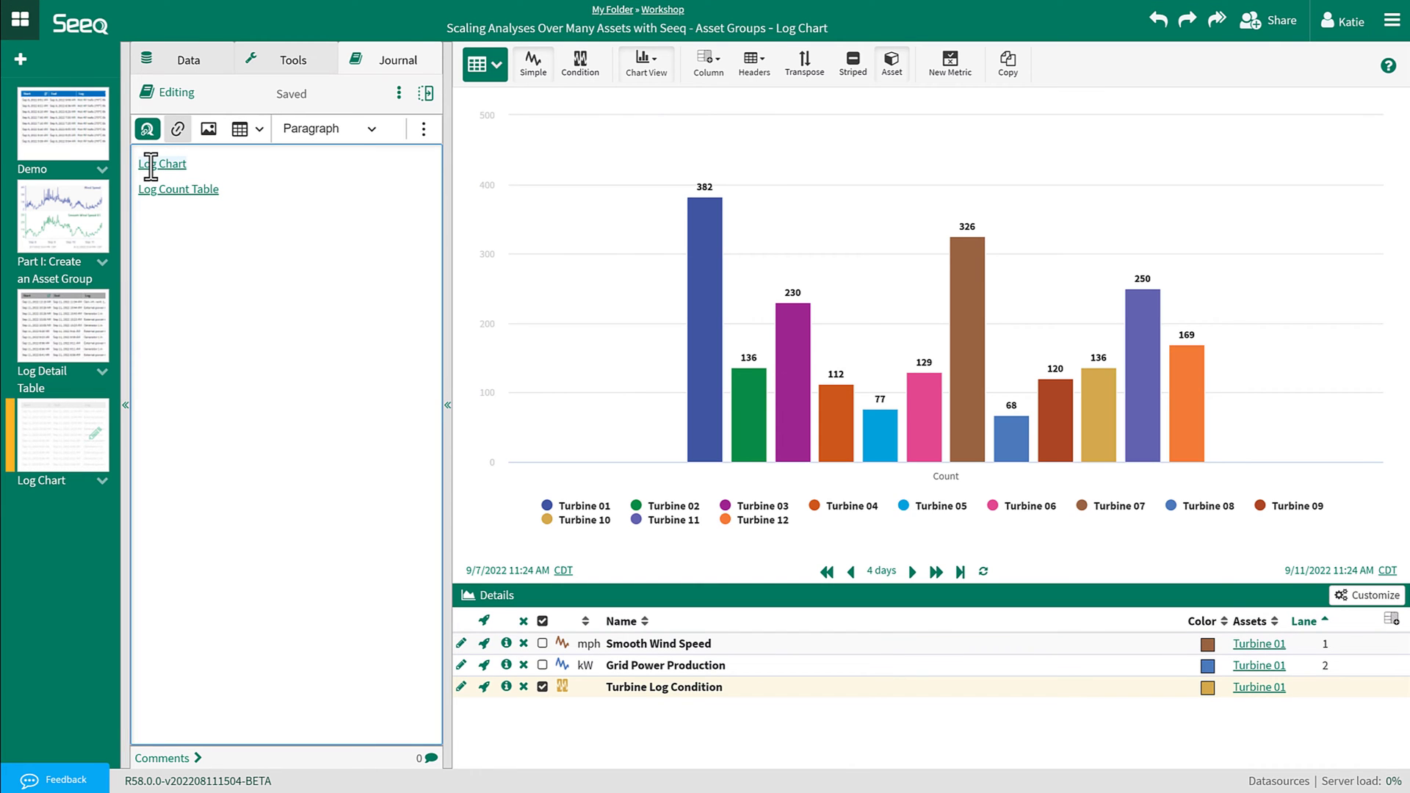